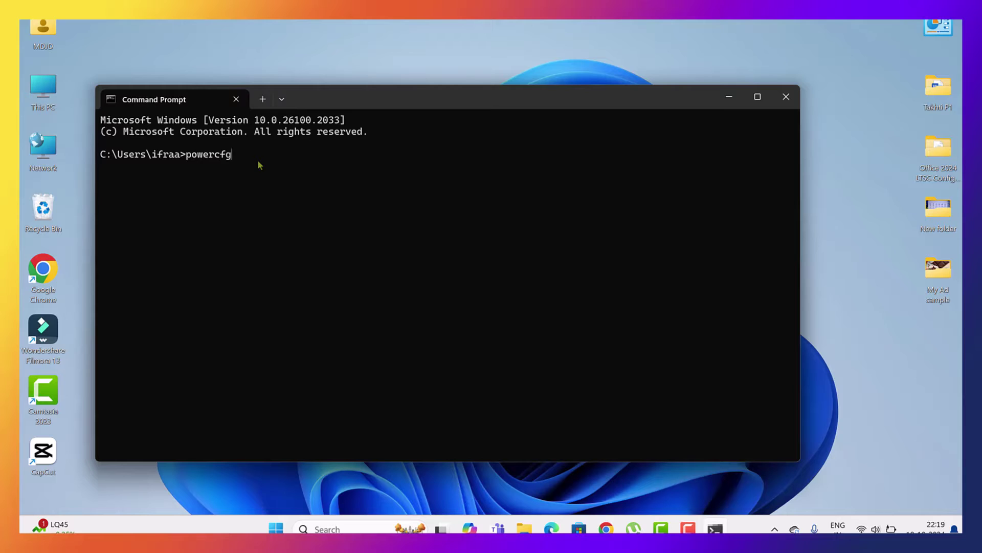
Run powercfg /batteryreport in the command prompt and copy the file path of the saved report
{"action": "type", "text": "repo"}
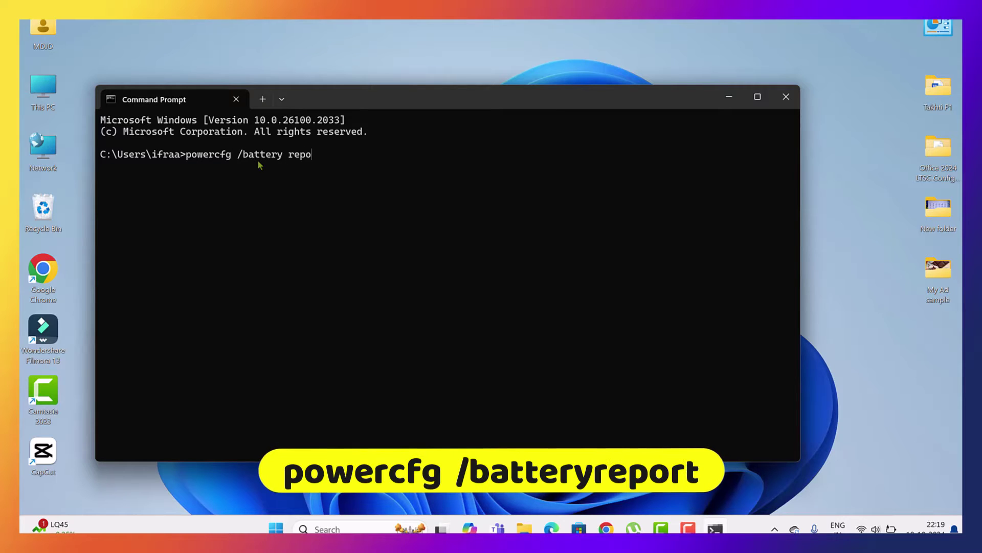
{"action": "type", "text": "rt"}
{"action": "left_click", "coordinate": [289, 155]}
{"action": "key", "text": "BackSpace"}
{"action": "key", "text": "BackSpace"}
{"action": "key", "text": "BackSpace"}
{"action": "key", "text": "BackSpace"}
{"action": "key", "text": "BackSpace"}
{"action": "key", "text": "BackSpace"}
{"action": "key", "text": "BackSpace"}
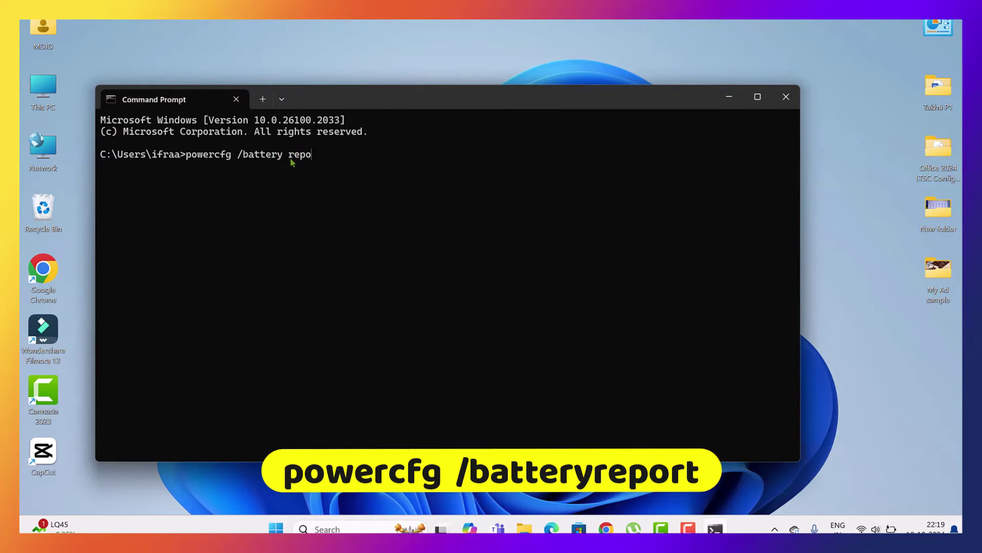
{"action": "type", "text": "report"}
{"action": "key", "text": "Return"}
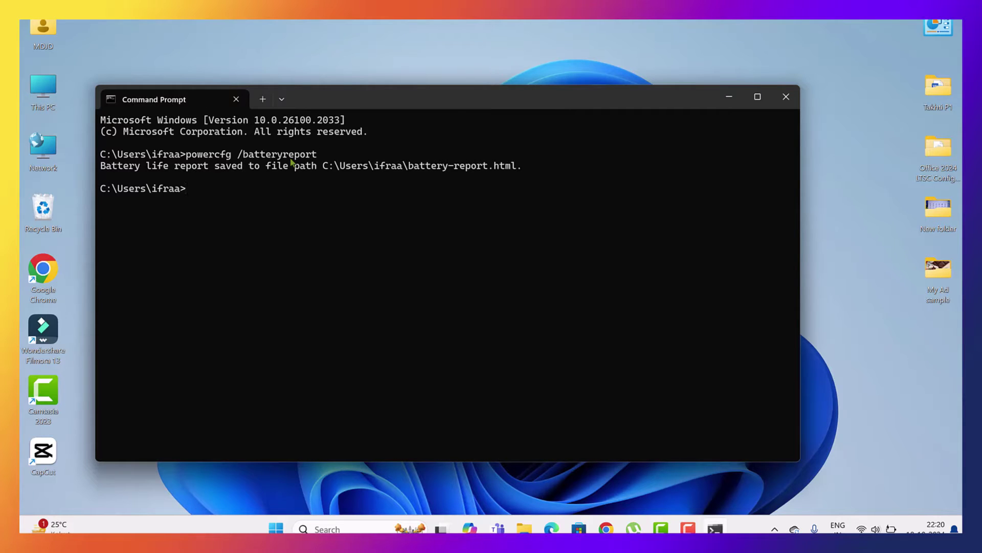
{"action": "left_click_drag", "start_coordinate": [325, 164], "coordinate": [520, 167]}
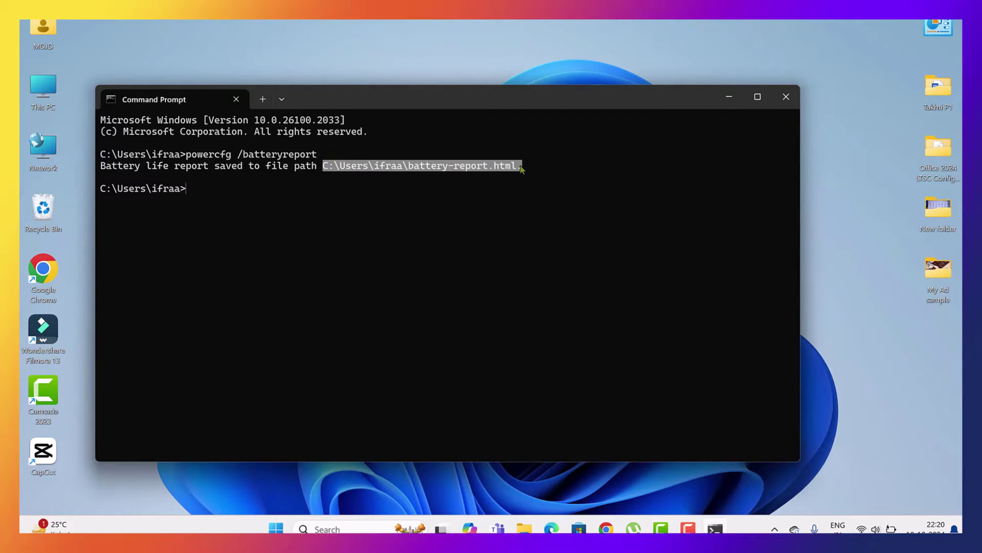
{"action": "right_click", "coordinate": [513, 169]}
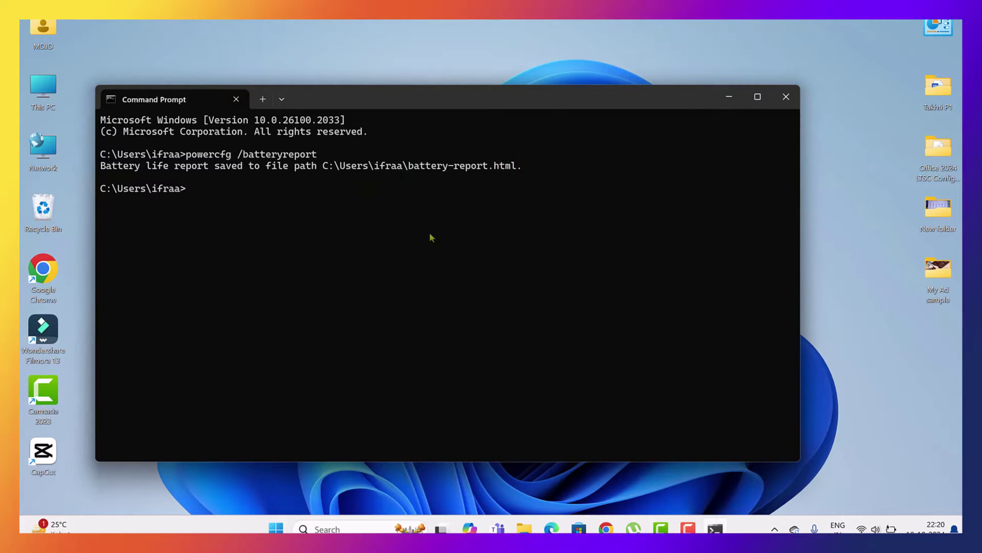
Minimize the command prompt, open the battery-report file from the user's folder under C:\Users, and maximize the report window
{"action": "left_click", "coordinate": [729, 98]}
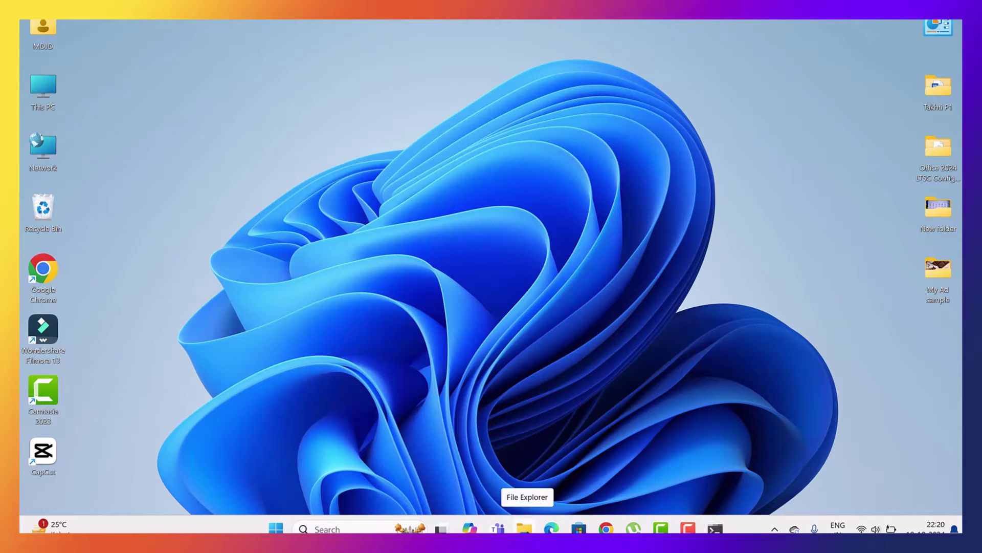
{"action": "left_click", "coordinate": [524, 527]}
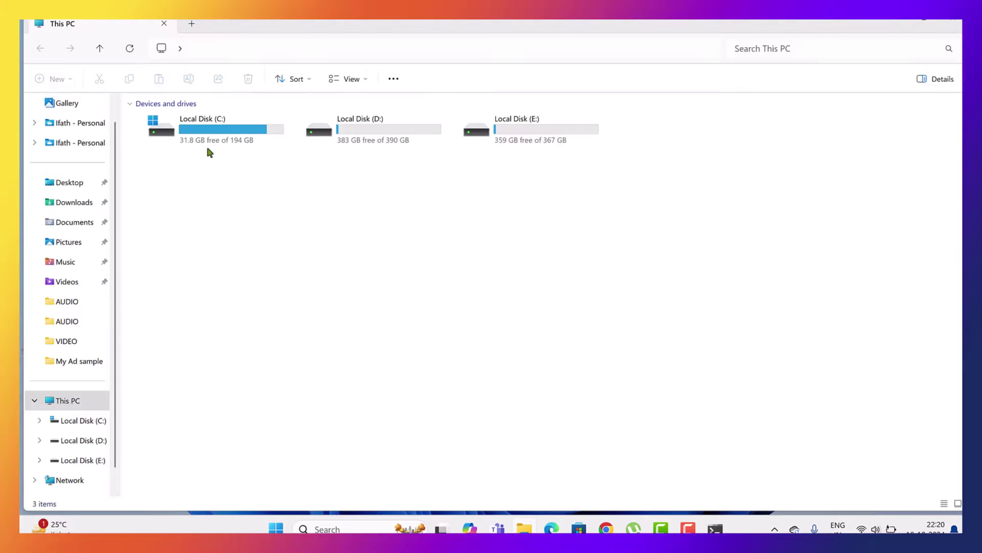
{"action": "double_click", "coordinate": [208, 147]}
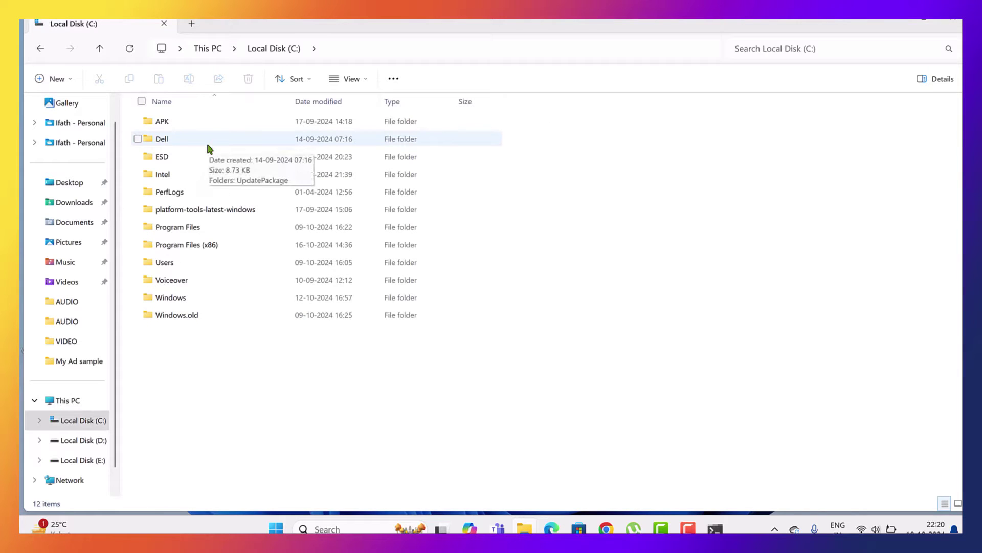
{"action": "double_click", "coordinate": [169, 263]}
{"action": "double_click", "coordinate": [161, 122]}
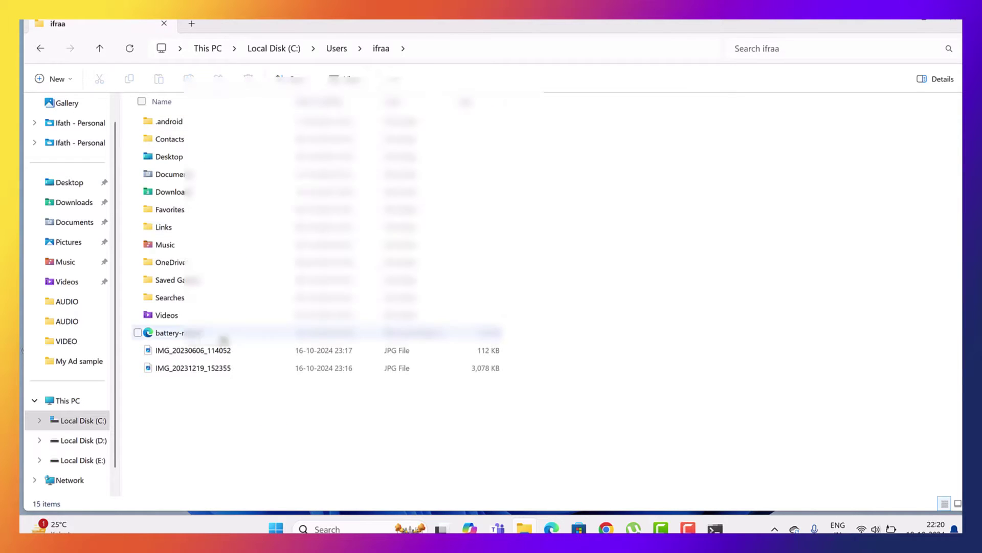
{"action": "double_click", "coordinate": [211, 334]}
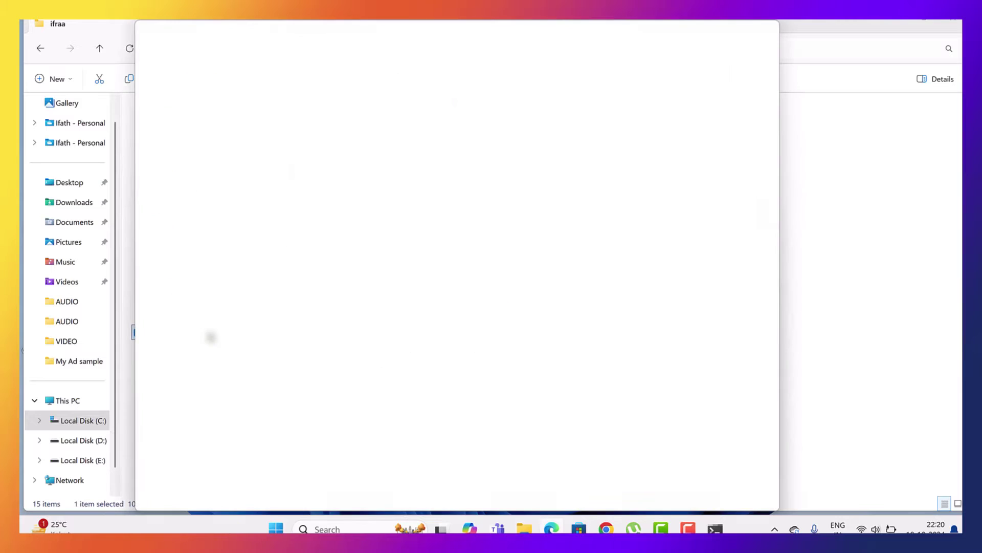
{"action": "left_click", "coordinate": [898, 23]}
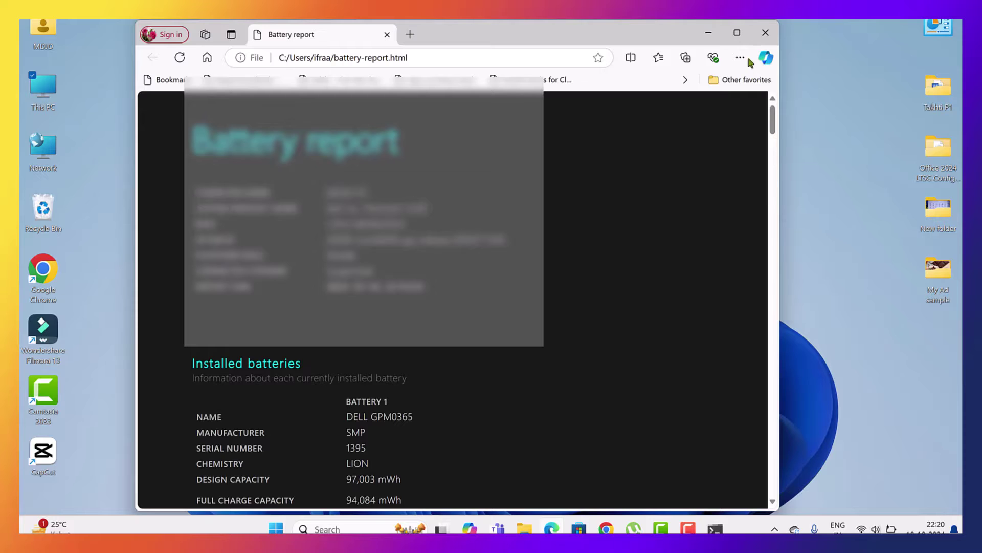
{"action": "left_click", "coordinate": [737, 32]}
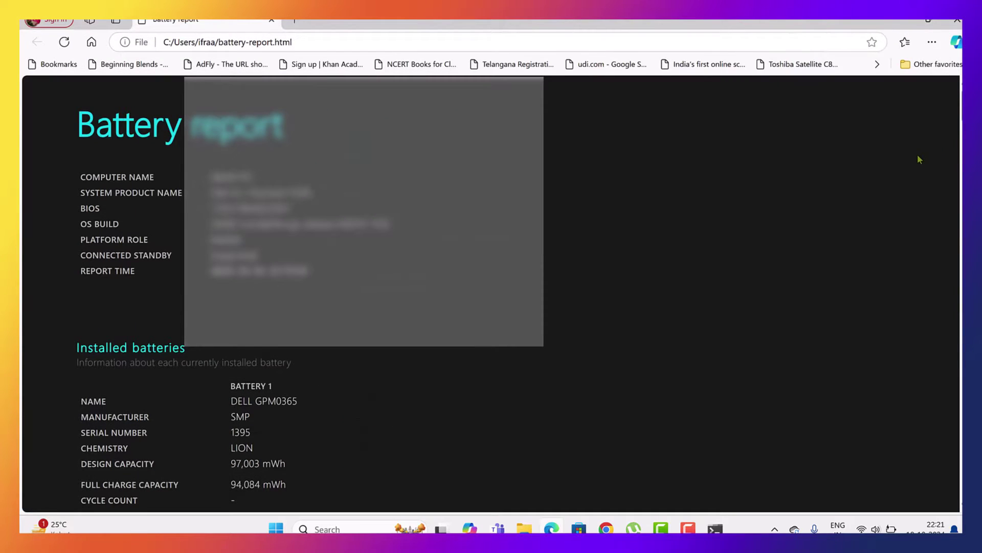
Examine the battery report's installed batteries details and the recent usage table of the last 7 days, and close the command prompt
{"action": "scroll", "coordinate": [917, 158], "scroll_direction": "down", "scroll_amount": 4}
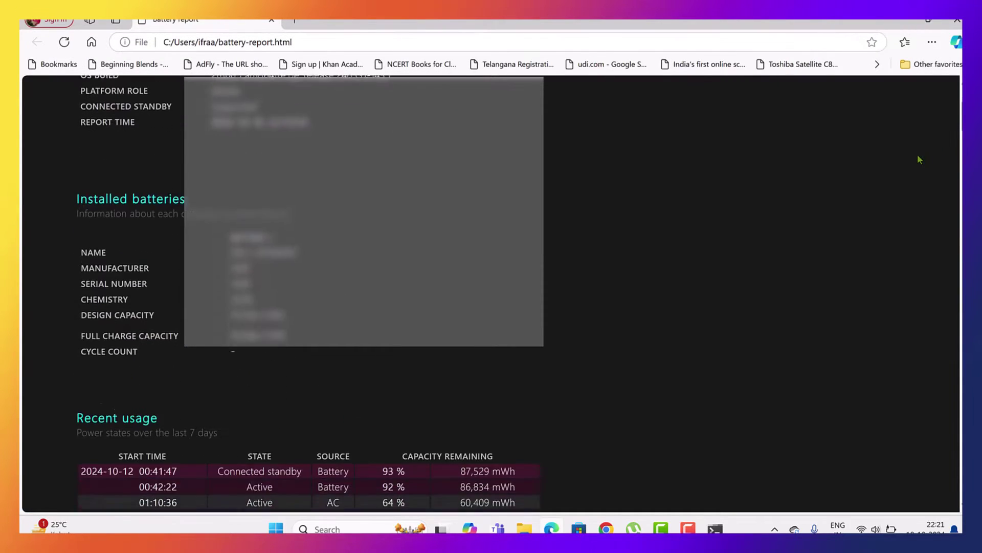
{"action": "scroll", "coordinate": [918, 159], "scroll_direction": "down", "scroll_amount": 5}
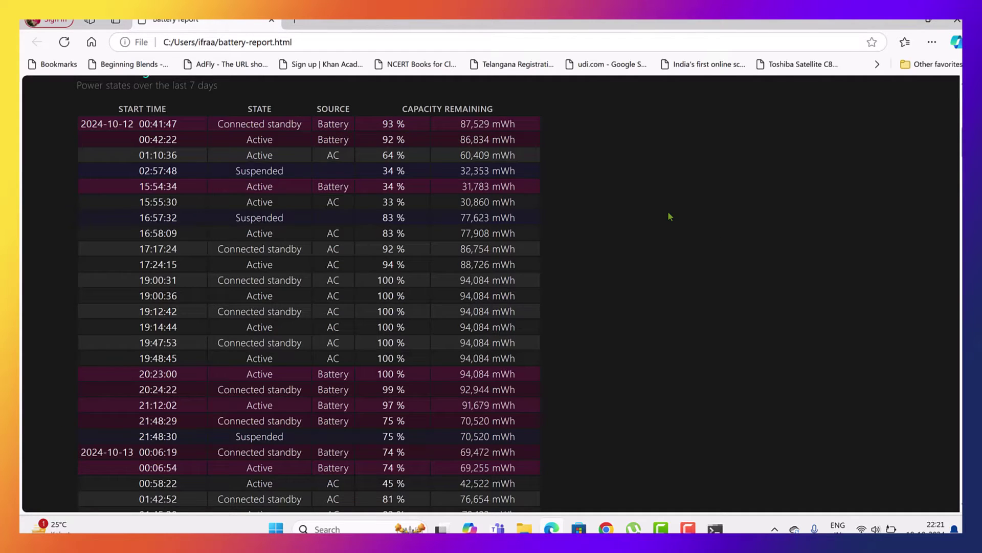
{"action": "scroll", "coordinate": [669, 216], "scroll_direction": "down", "scroll_amount": 6}
{"action": "scroll", "coordinate": [669, 217], "scroll_direction": "down", "scroll_amount": 1}
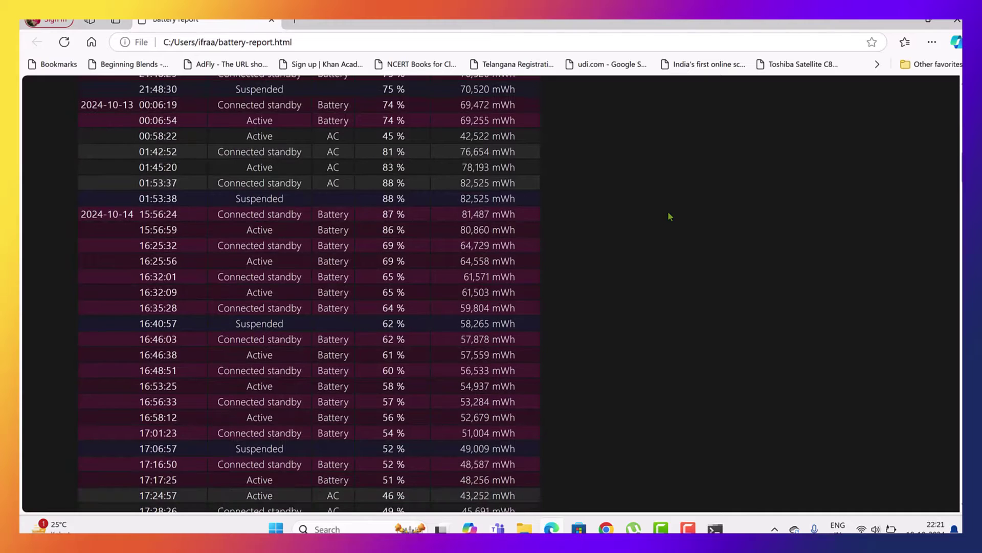
{"action": "scroll", "coordinate": [670, 216], "scroll_direction": "up", "scroll_amount": 10}
{"action": "scroll", "coordinate": [669, 215], "scroll_direction": "down", "scroll_amount": 4}
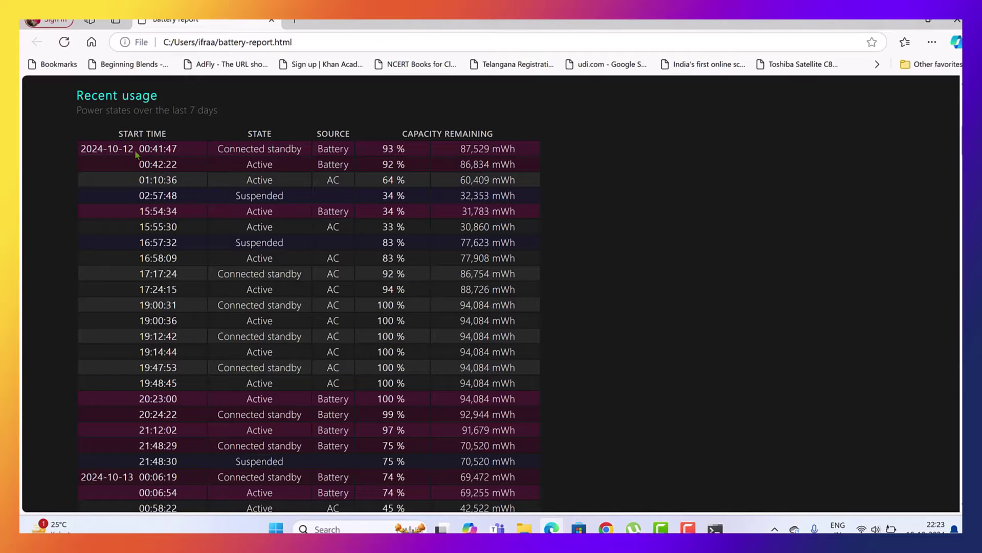
{"action": "scroll", "coordinate": [885, 241], "scroll_direction": "down", "scroll_amount": 20}
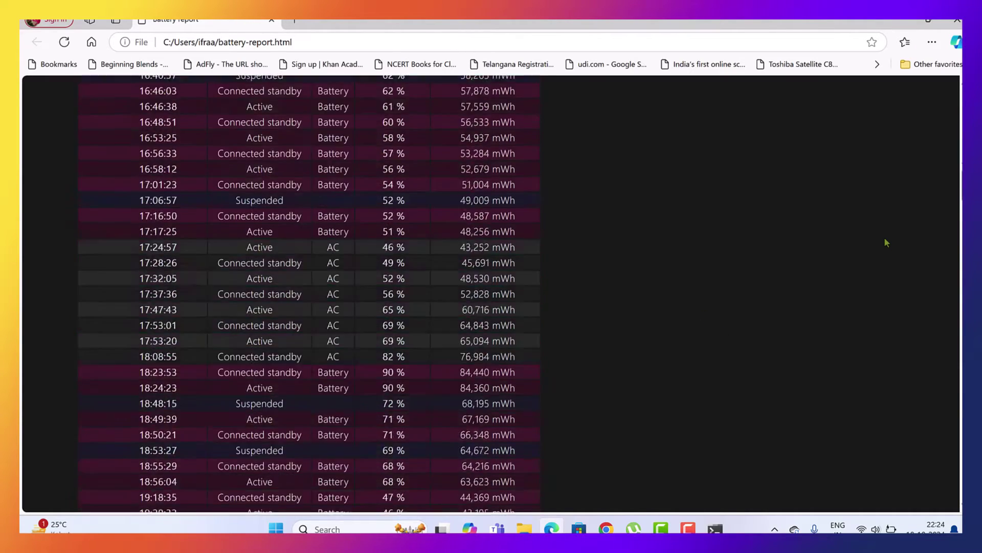
{"action": "scroll", "coordinate": [886, 242], "scroll_direction": "up", "scroll_amount": 10}
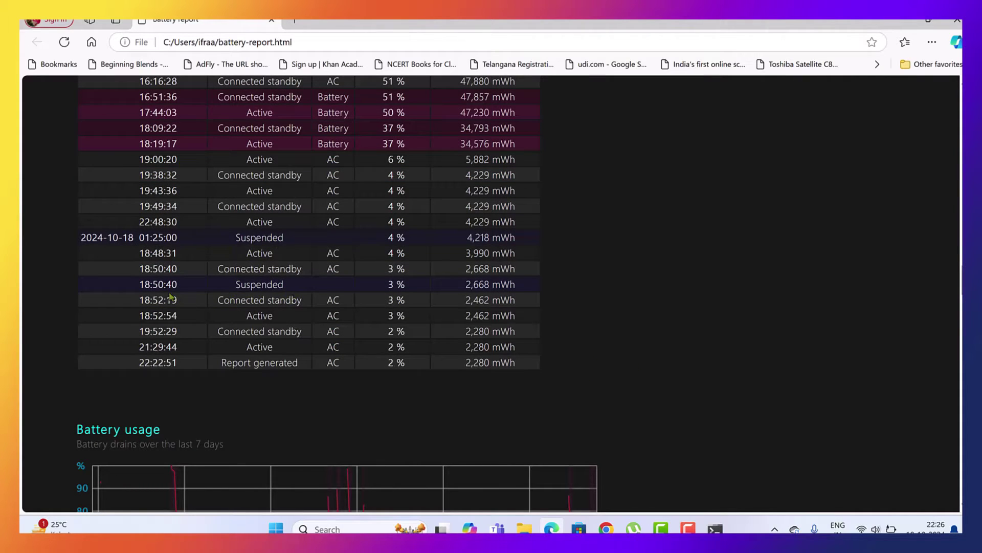
{"action": "scroll", "coordinate": [730, 367], "scroll_direction": "up", "scroll_amount": 1}
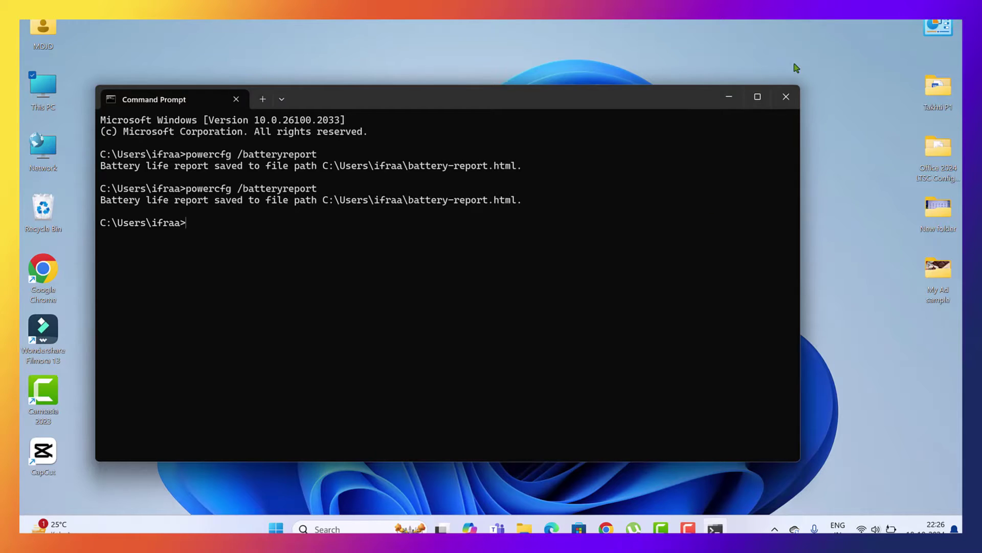
{"action": "left_click", "coordinate": [786, 96]}
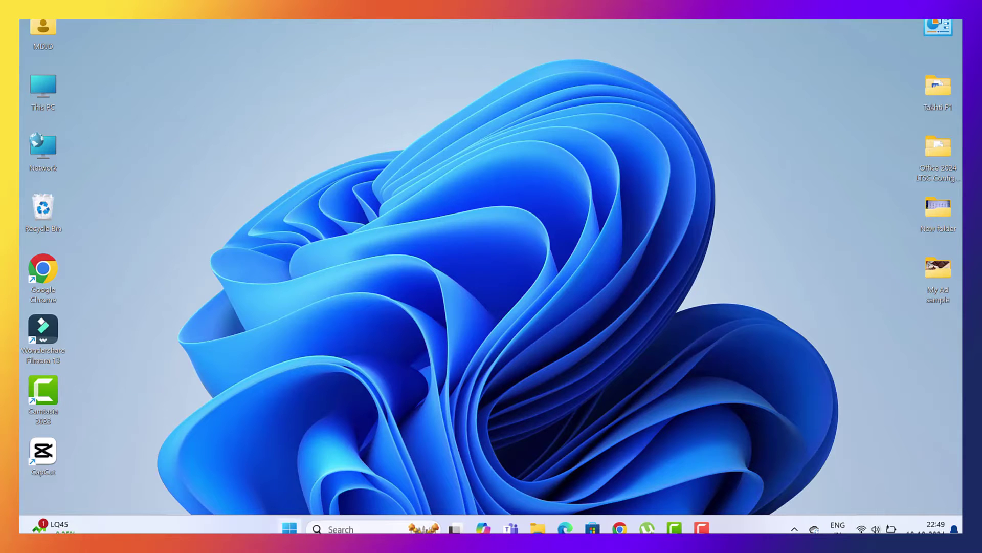
Open the Other troubleshooters page under the System Troubleshoot settings in Windows Settings
{"action": "left_click", "coordinate": [290, 528]}
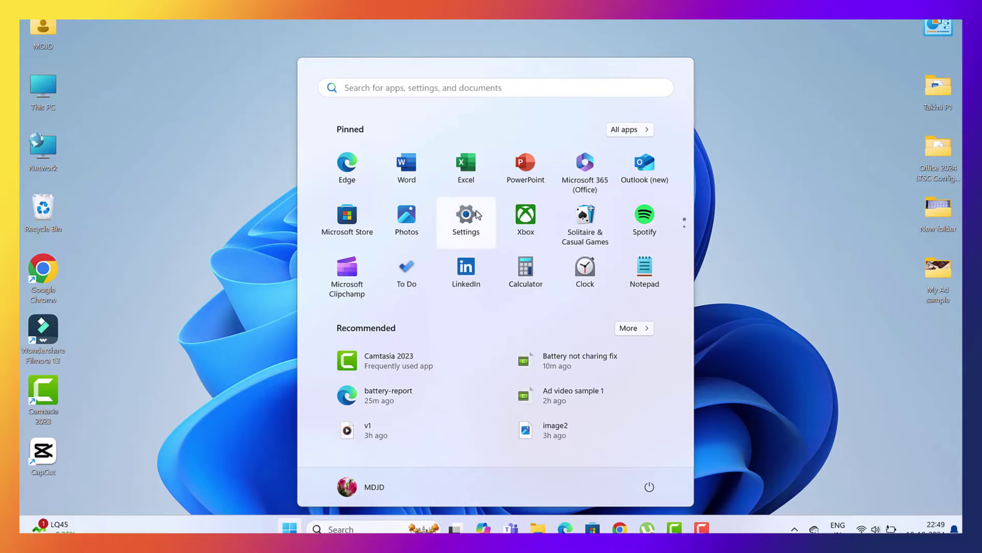
{"action": "left_click", "coordinate": [465, 224]}
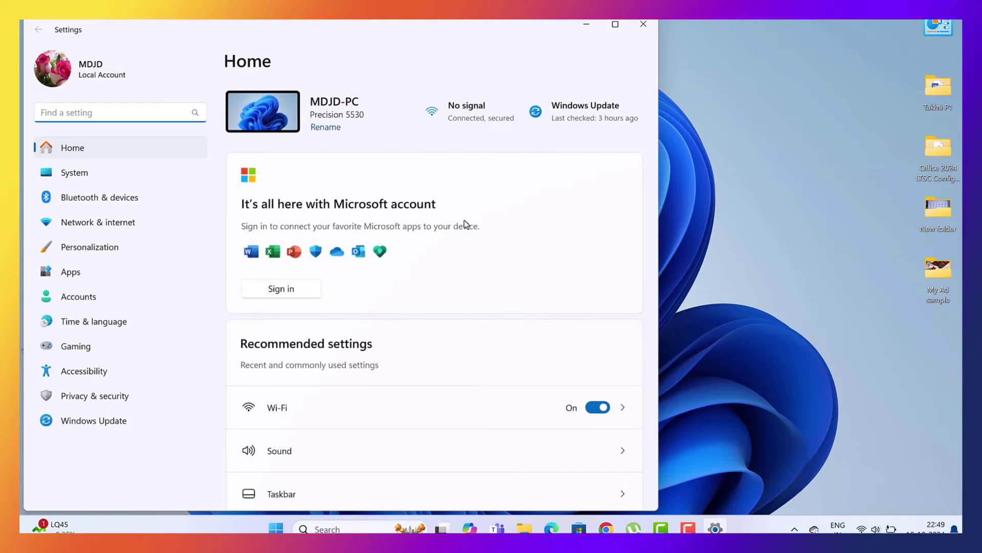
{"action": "left_click", "coordinate": [100, 178]}
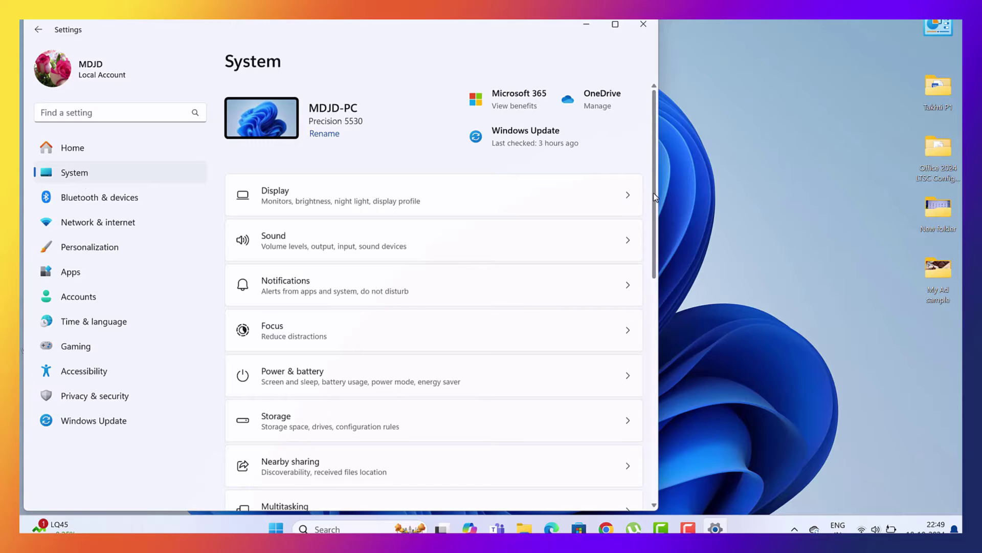
{"action": "left_click_drag", "start_coordinate": [656, 197], "coordinate": [656, 304]}
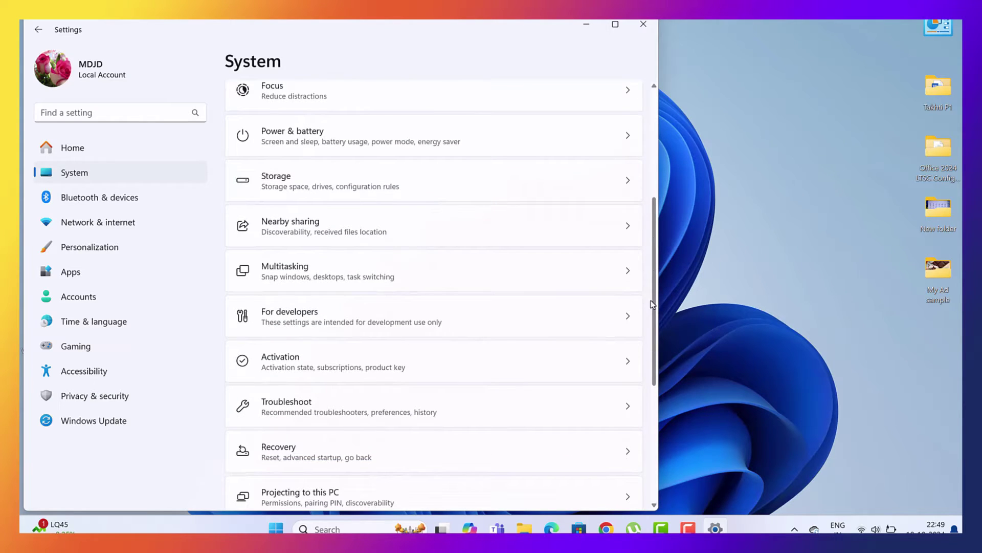
{"action": "left_click", "coordinate": [575, 416]}
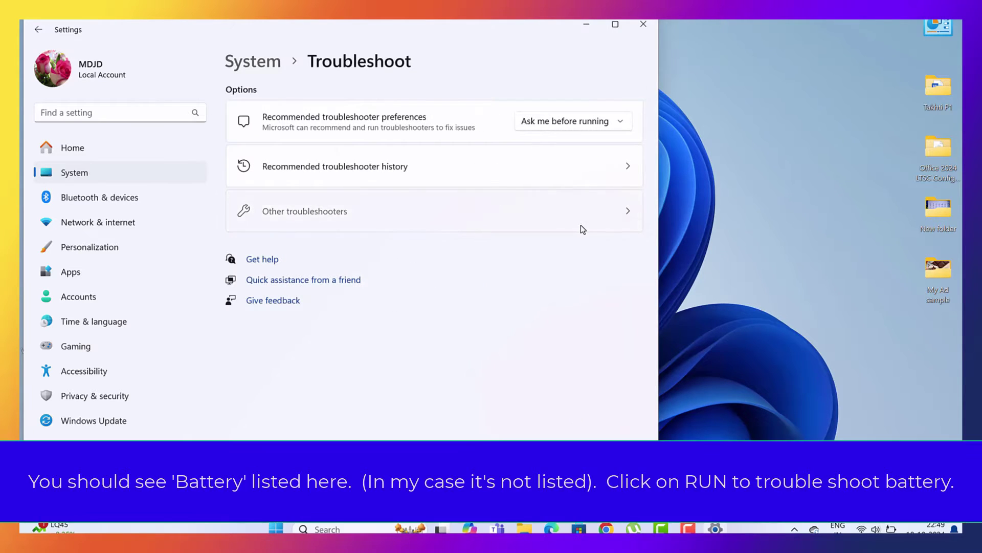
{"action": "left_click", "coordinate": [583, 230]}
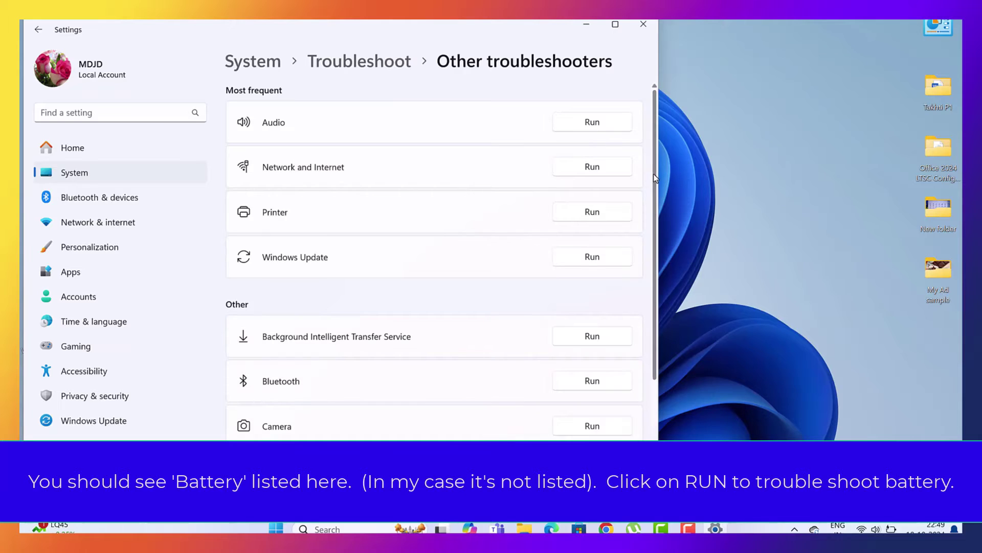
Look through the list of other troubleshooters for a Battery entry and close Settings
{"action": "scroll", "coordinate": [653, 184], "scroll_direction": "down", "scroll_amount": 1}
{"action": "left_click_drag", "start_coordinate": [654, 194], "coordinate": [571, 302]}
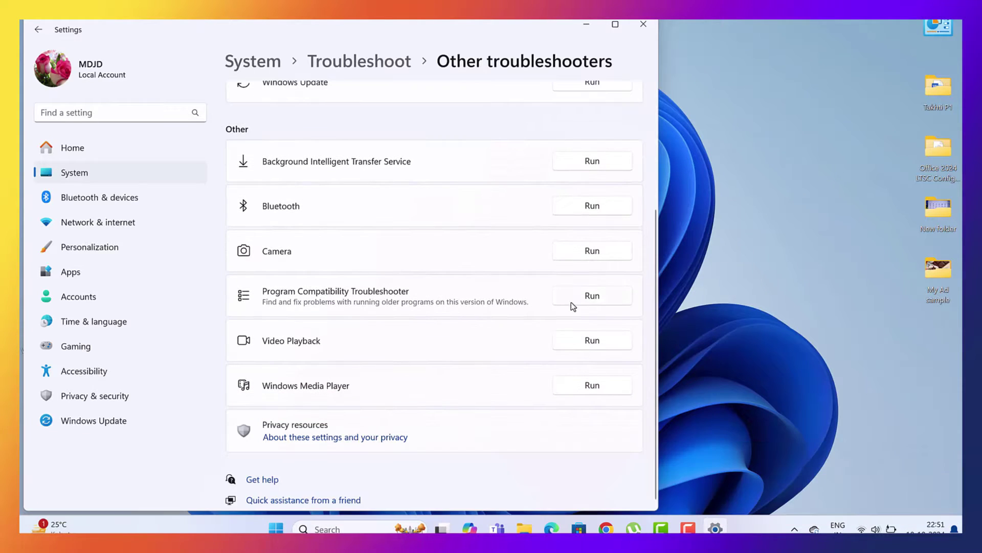
{"action": "left_click", "coordinate": [644, 30]}
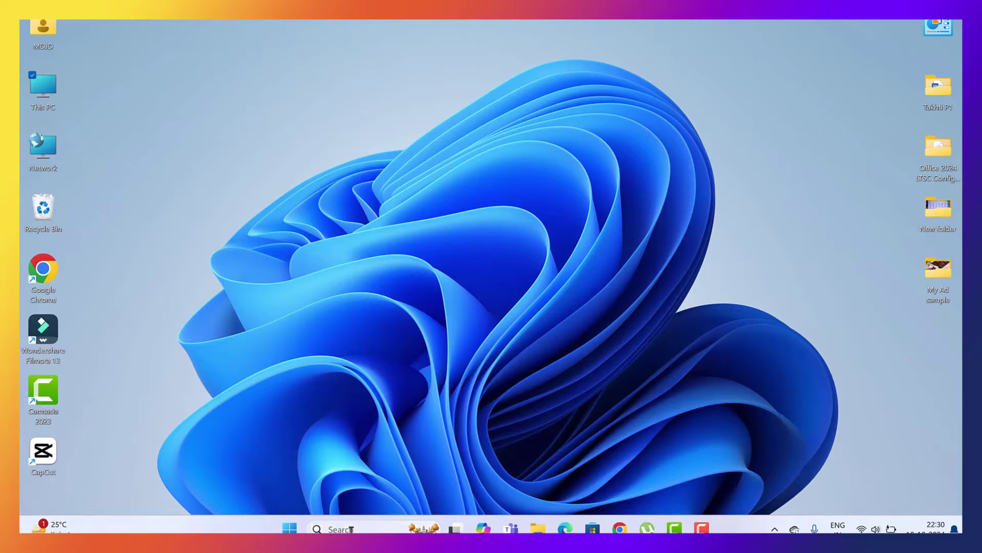
Search Windows for cmd and open Command Prompt as administrator
{"action": "left_click", "coordinate": [351, 528]}
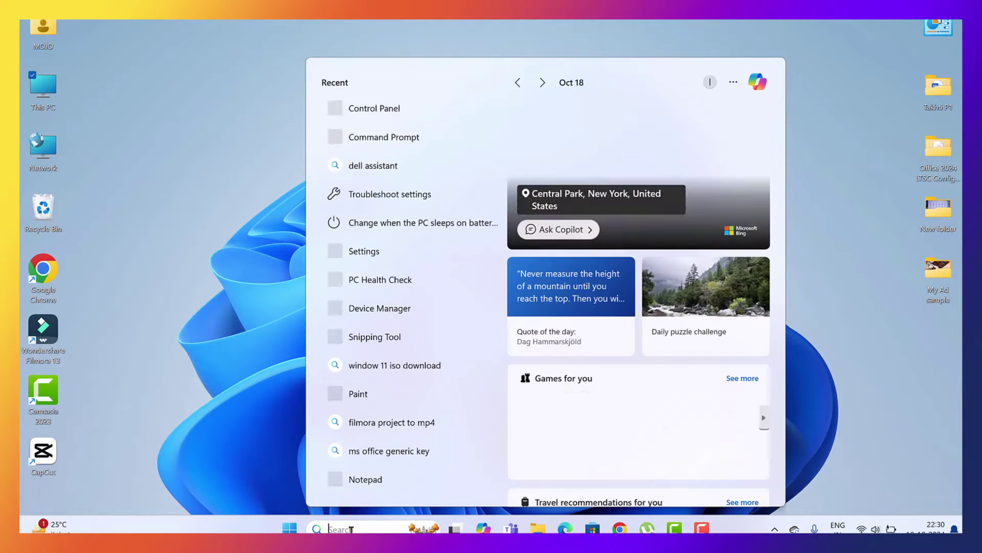
{"action": "left_click", "coordinate": [351, 528]}
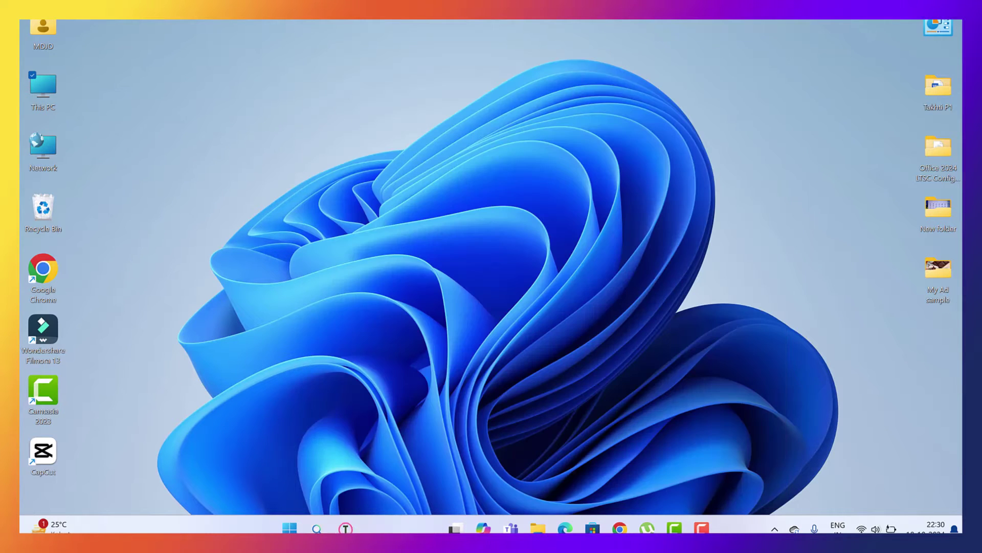
{"action": "left_click", "coordinate": [351, 528]}
{"action": "type", "text": "cmd"}
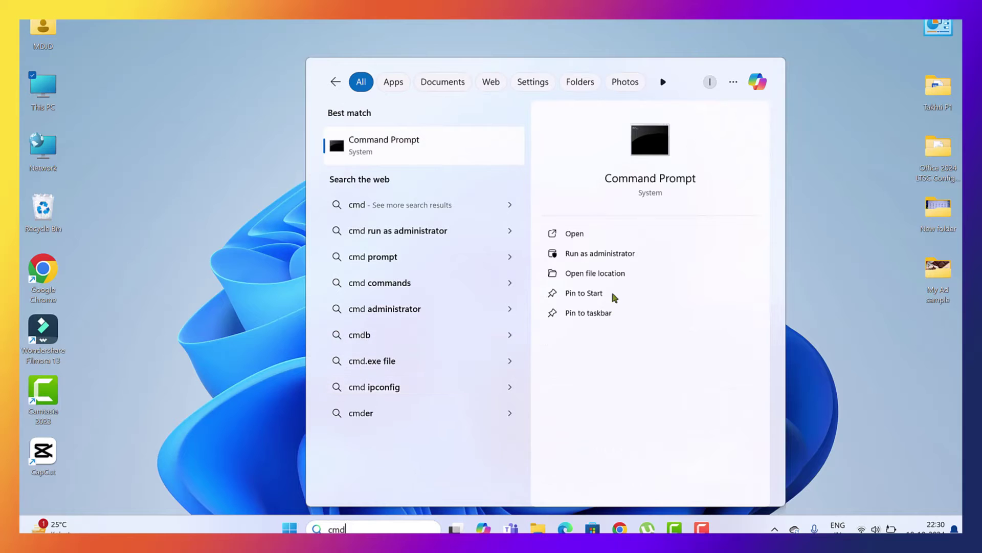
{"action": "left_click", "coordinate": [602, 259]}
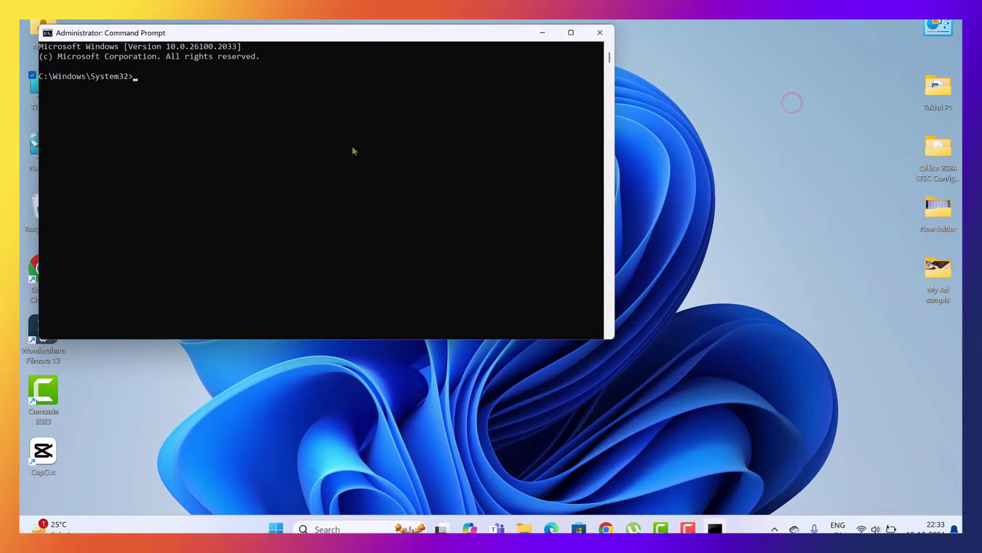
Open Terminal as administrator and run the command msdt.exe /id powerDiagnostic
{"action": "key", "text": "super+x"}
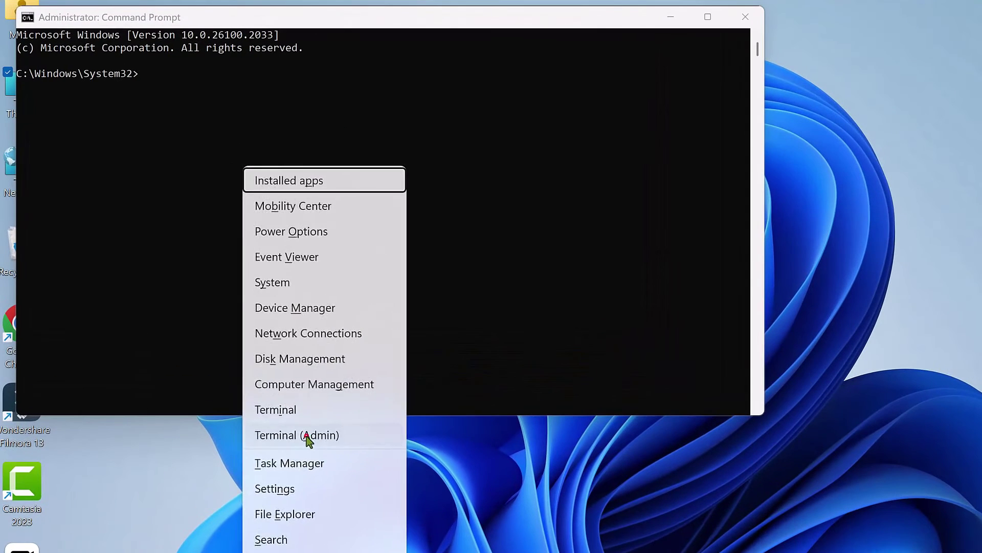
{"action": "left_click", "coordinate": [262, 354]}
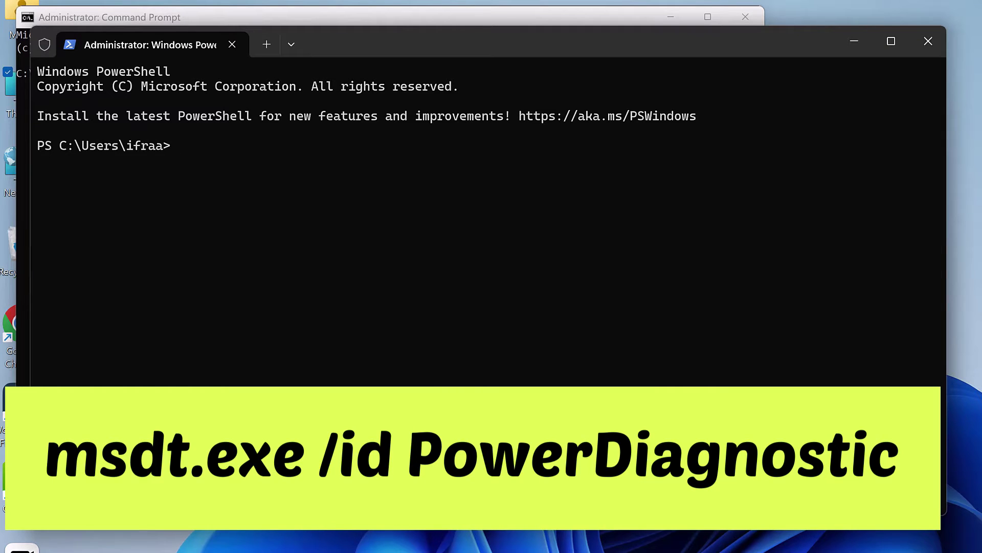
{"action": "type", "text": "msdt.exe /id "}
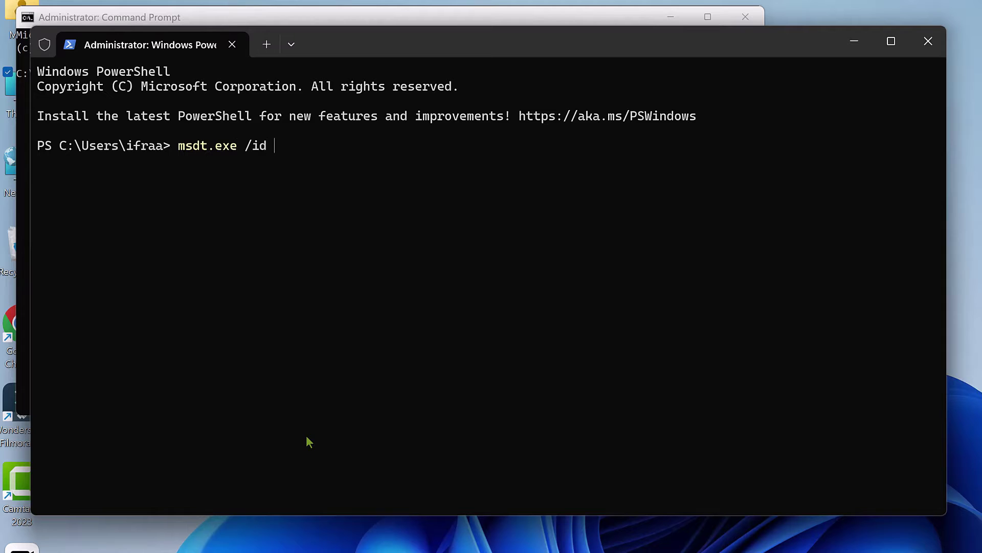
{"action": "type", "text": "powerDiagnostic"}
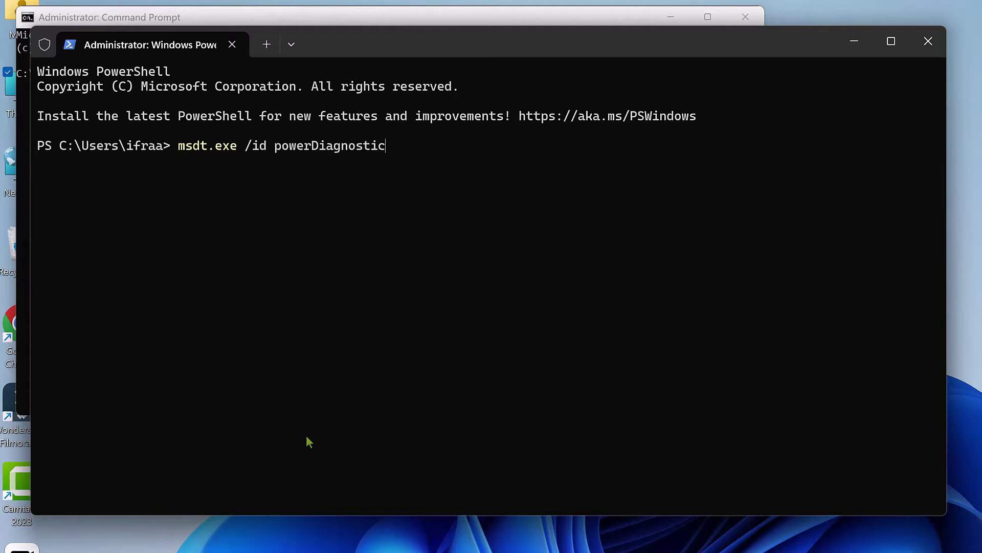
{"action": "key", "text": "Return"}
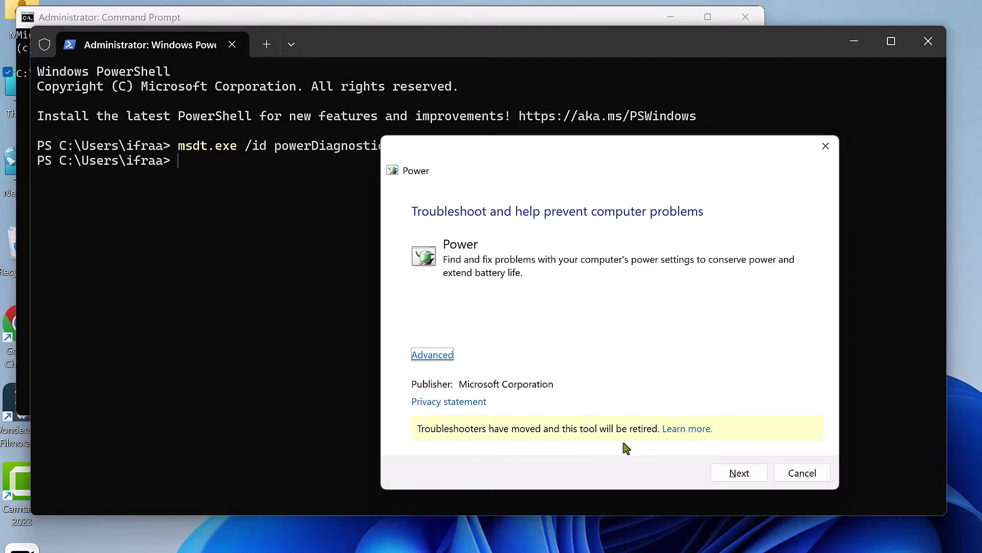
Run the Power troubleshooter, answer No to whether the problem was fixed, and close the troubleshooter
{"action": "left_click", "coordinate": [745, 478]}
{"action": "left_click", "coordinate": [853, 43]}
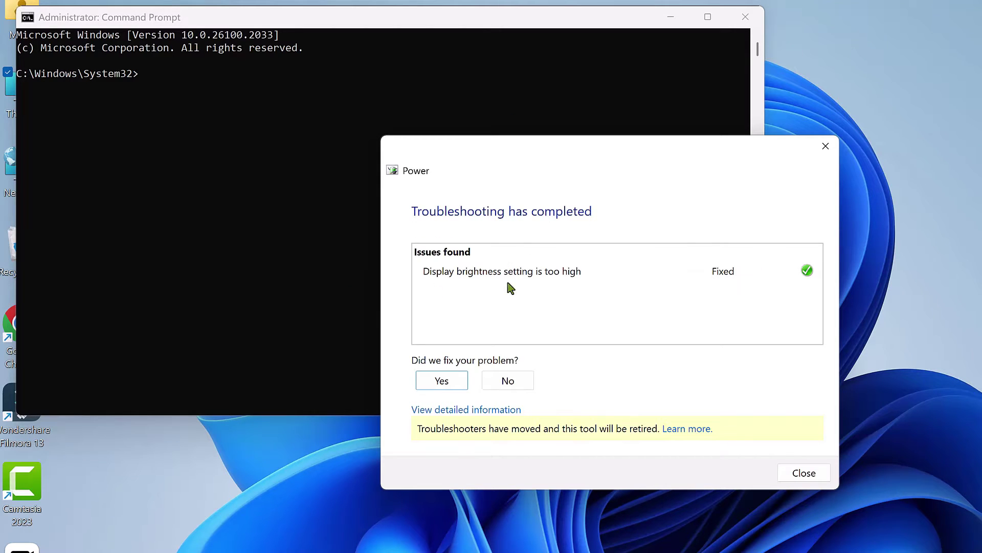
{"action": "left_click", "coordinate": [509, 385]}
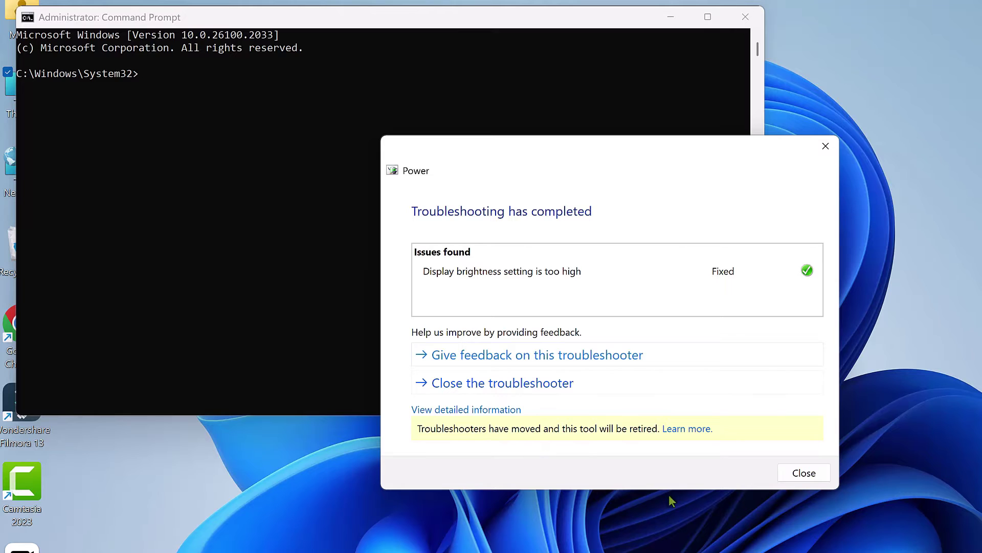
{"action": "left_click", "coordinate": [800, 475]}
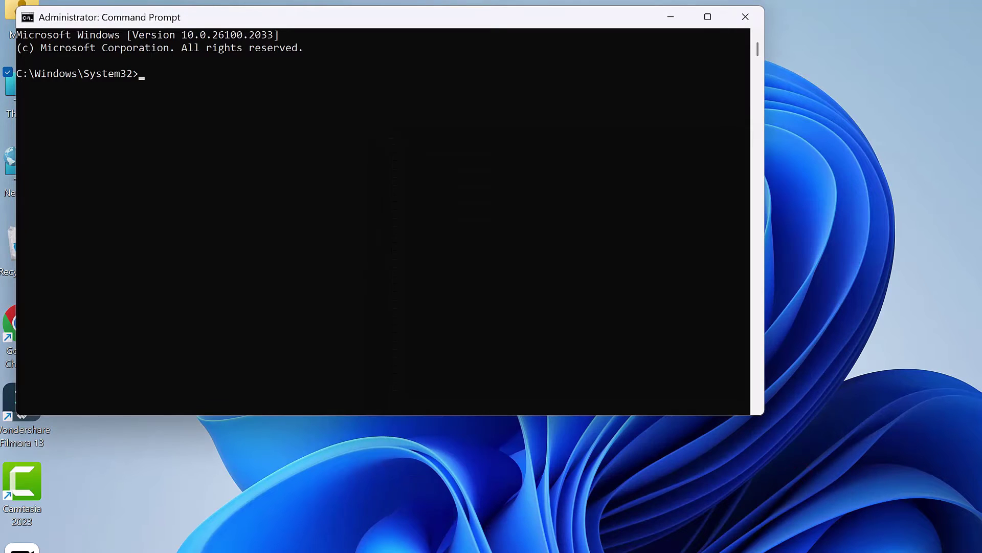
Check the battery charge status in quick settings and close the Command Prompt and PowerShell windows
{"action": "key", "text": "super+a"}
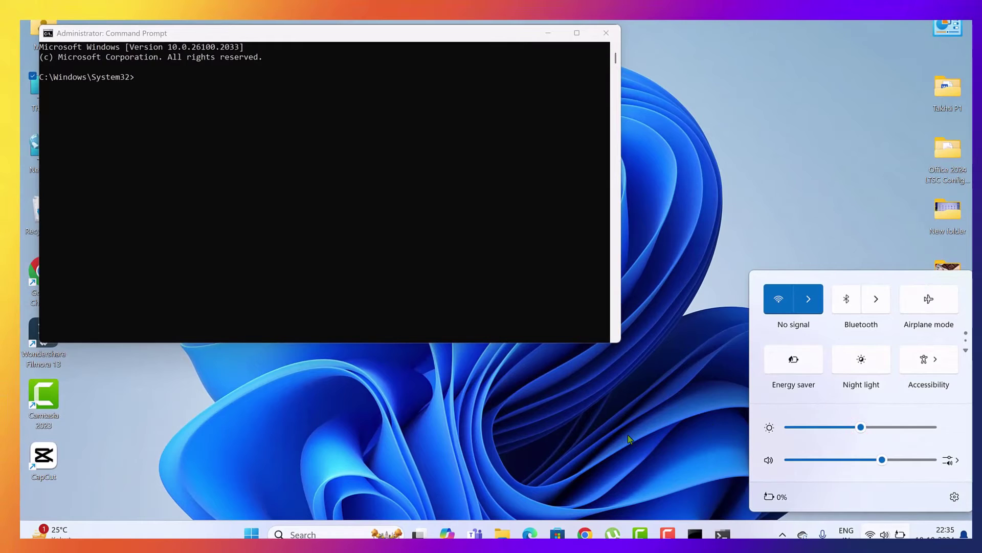
{"action": "left_click", "coordinate": [774, 534]}
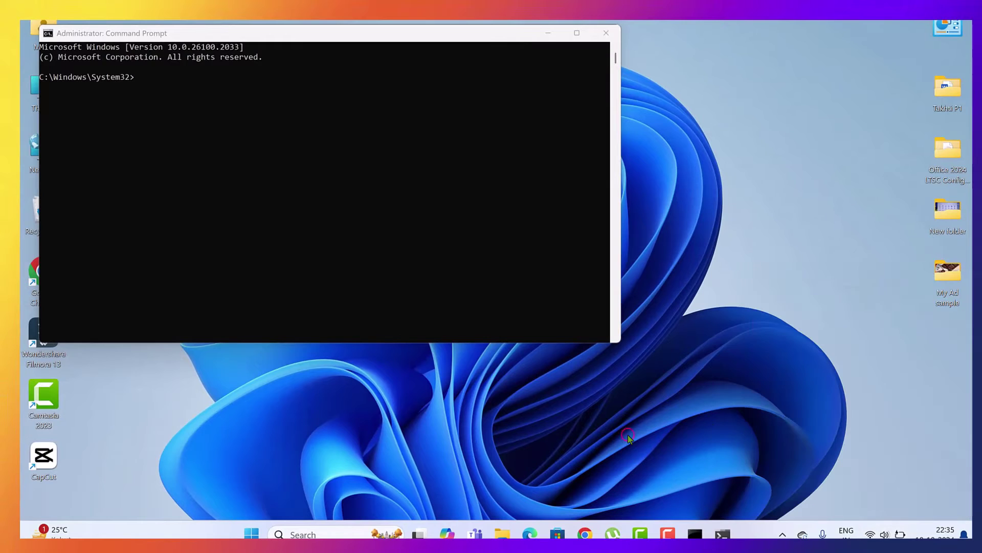
{"action": "left_click", "coordinate": [606, 33]}
{"action": "left_click", "coordinate": [900, 534]}
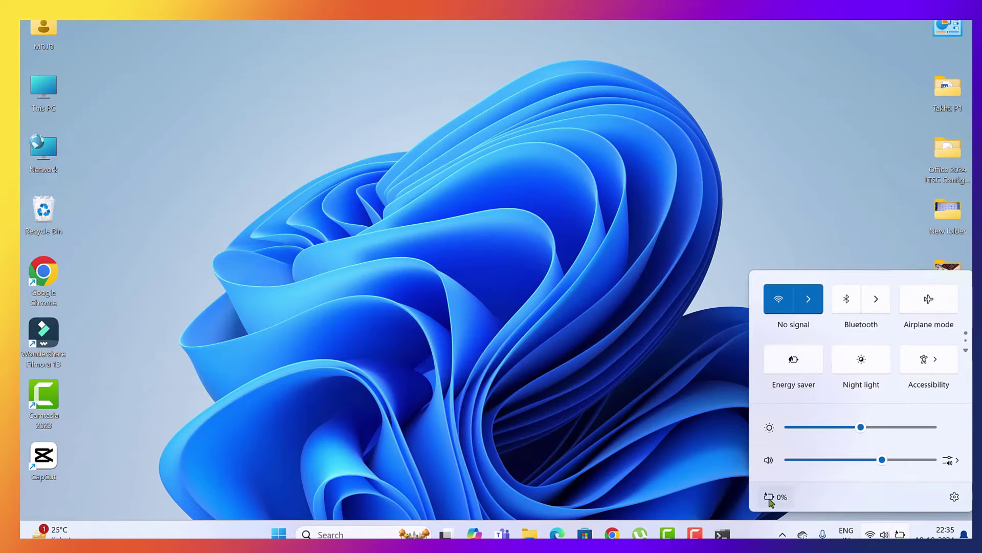
{"action": "left_click", "coordinate": [630, 405]}
{"action": "mouse_move", "coordinate": [722, 534]}
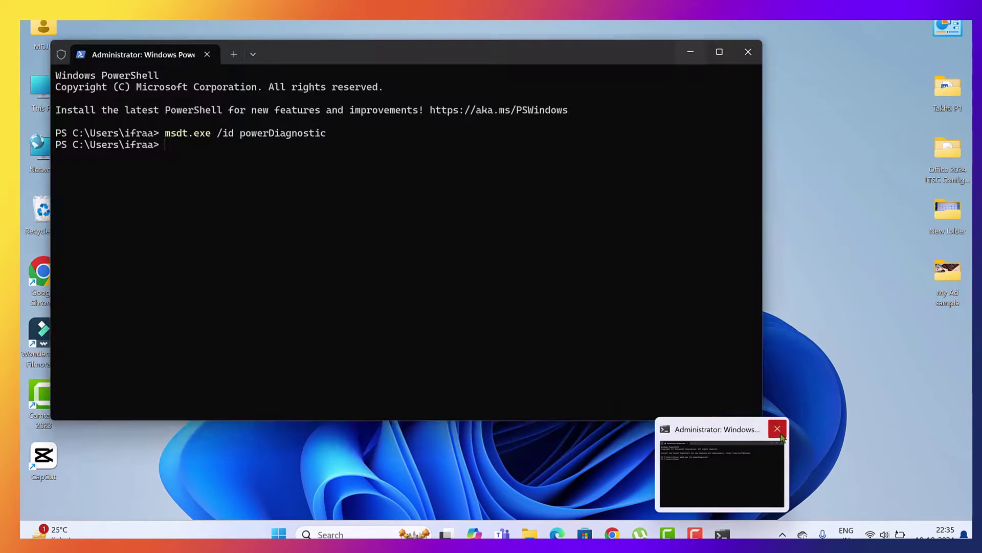
{"action": "left_click", "coordinate": [779, 431]}
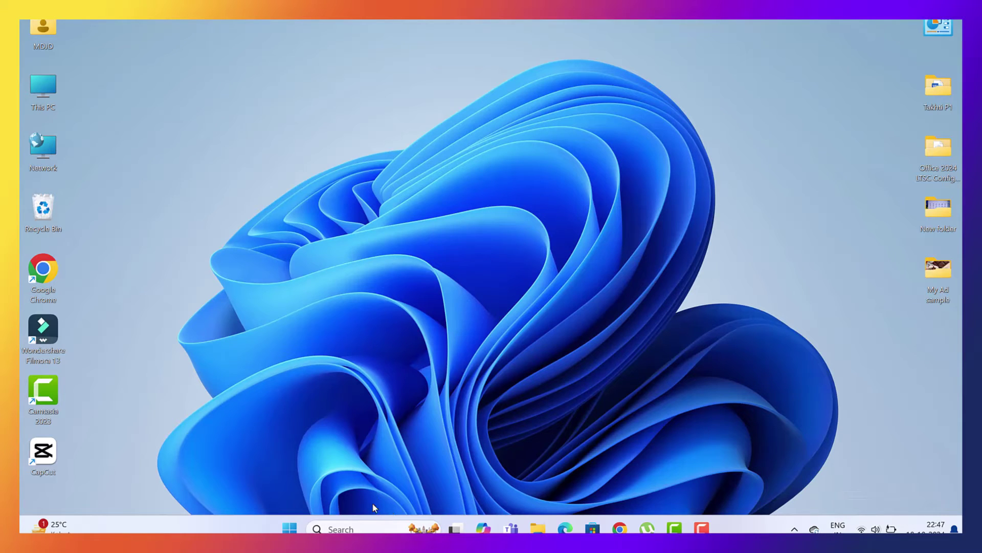
Search Windows for device and open Device Manager
{"action": "left_click", "coordinate": [353, 530]}
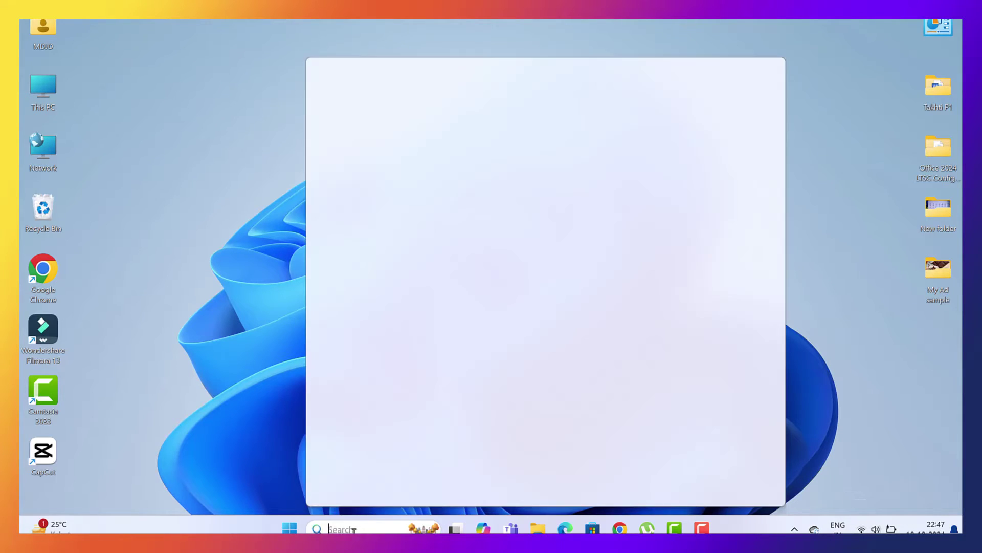
{"action": "type", "text": "device"}
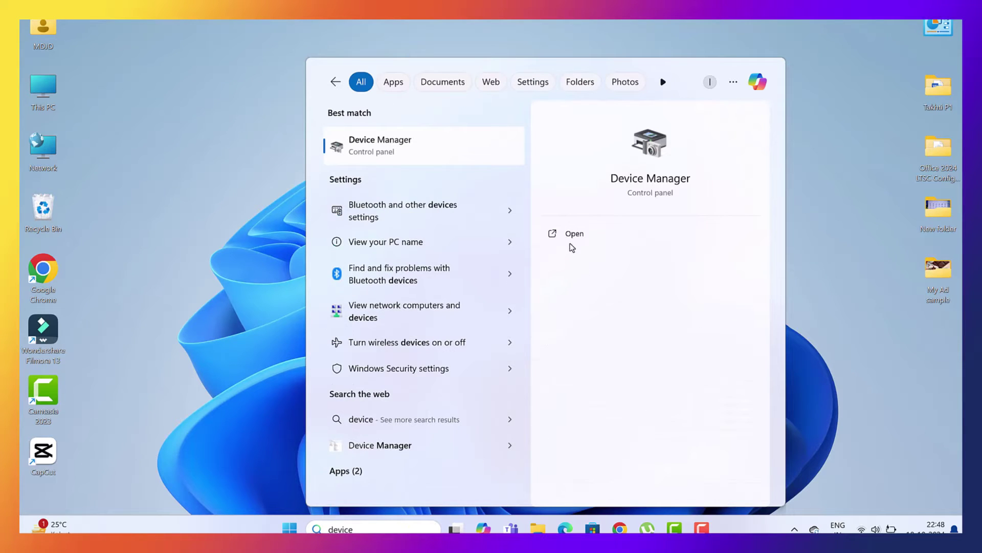
{"action": "left_click", "coordinate": [579, 239]}
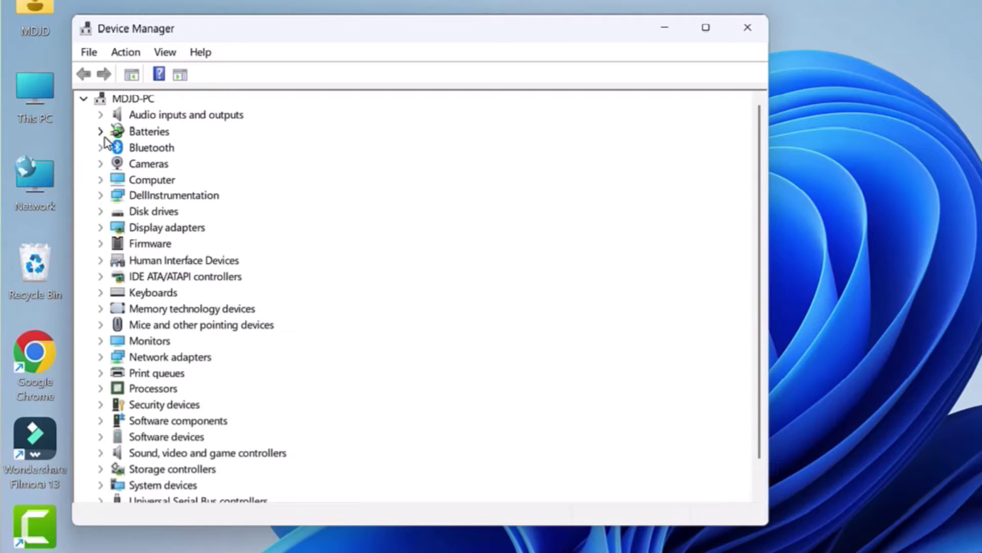
Expand the Batteries category and run an automatic driver update search for Microsoft AC Adapter
{"action": "left_click", "coordinate": [100, 132]}
{"action": "left_click", "coordinate": [213, 150]}
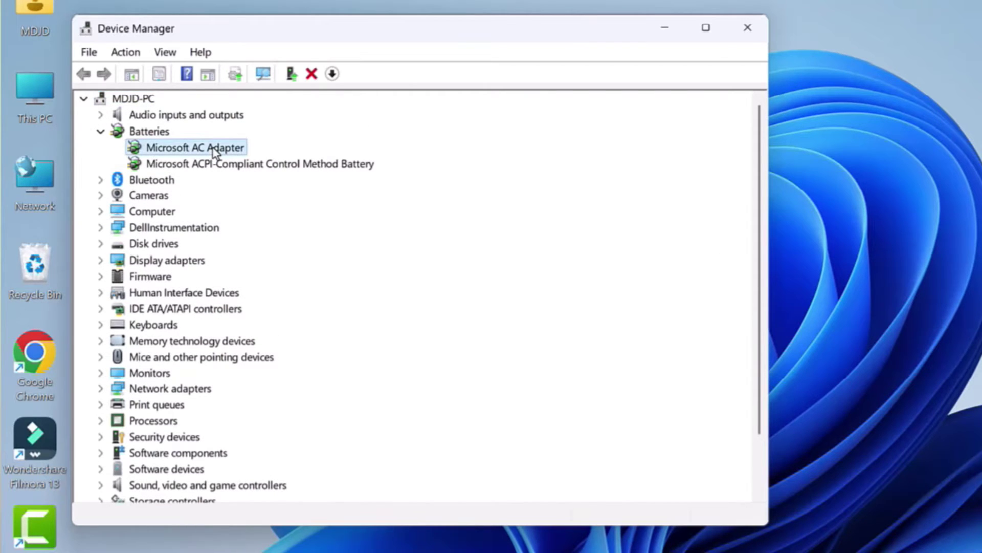
{"action": "right_click", "coordinate": [213, 150]}
{"action": "left_click", "coordinate": [288, 164]}
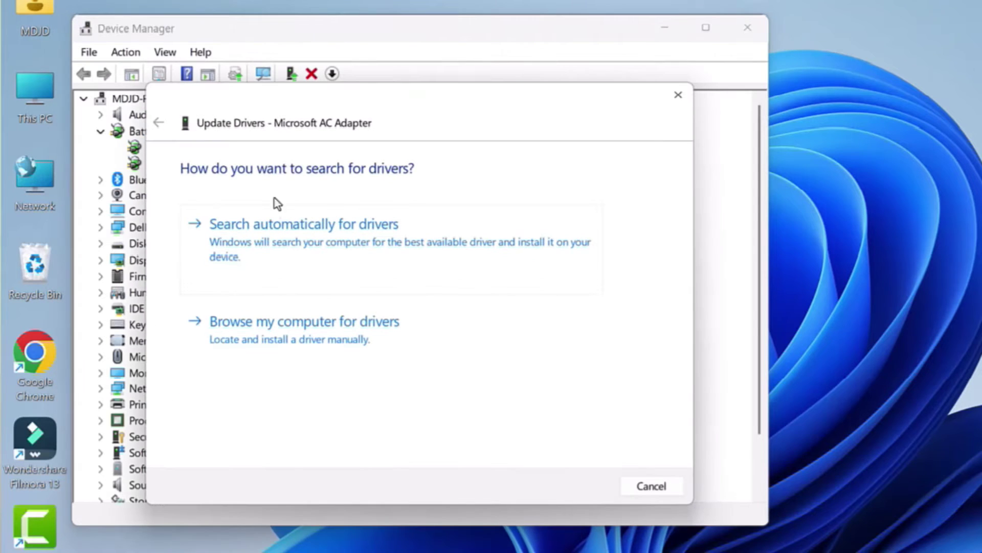
{"action": "left_click", "coordinate": [379, 274]}
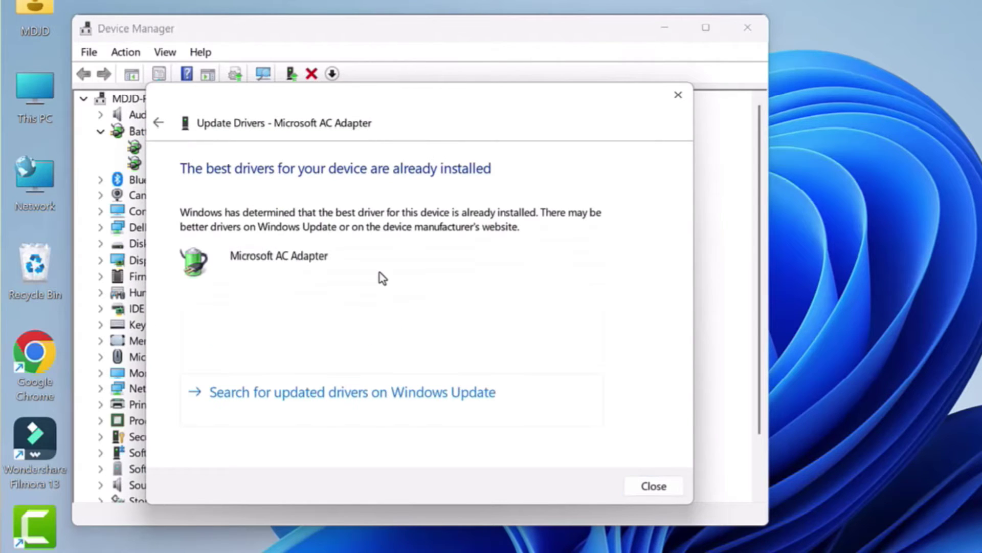
{"action": "left_click", "coordinate": [653, 489]}
Run an automatic driver update search for Microsoft ACPI-Compliant Control Method Battery
{"action": "left_click", "coordinate": [352, 165]}
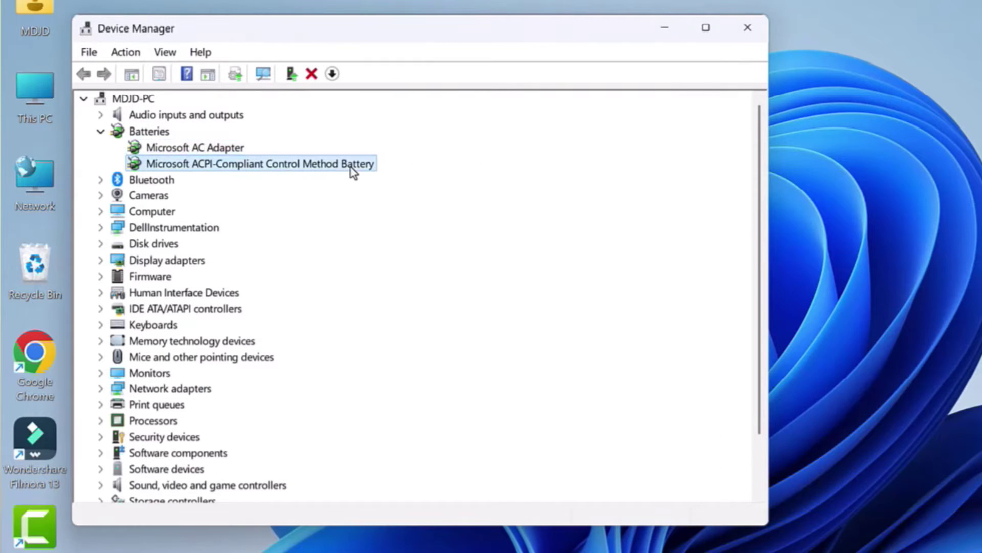
{"action": "right_click", "coordinate": [351, 166]}
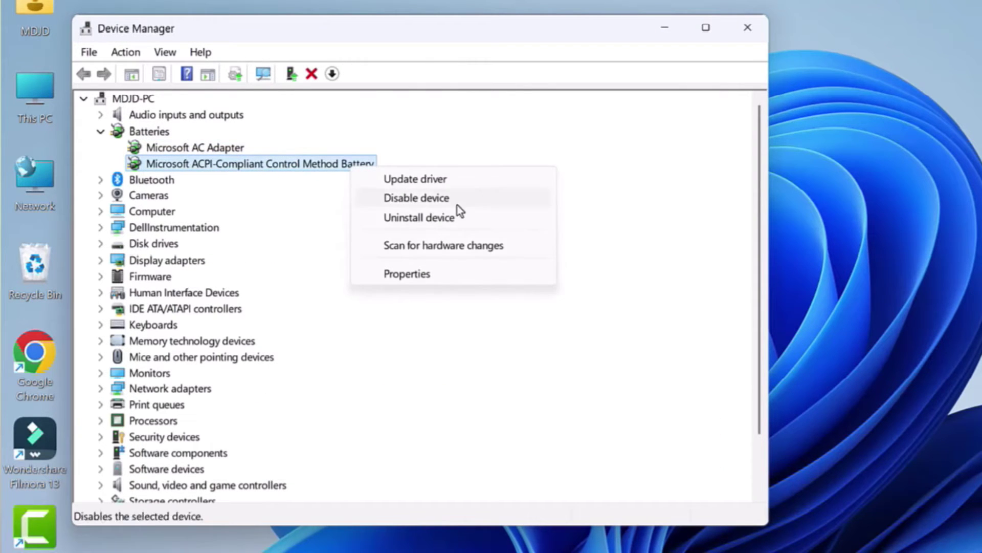
{"action": "left_click", "coordinate": [415, 179]}
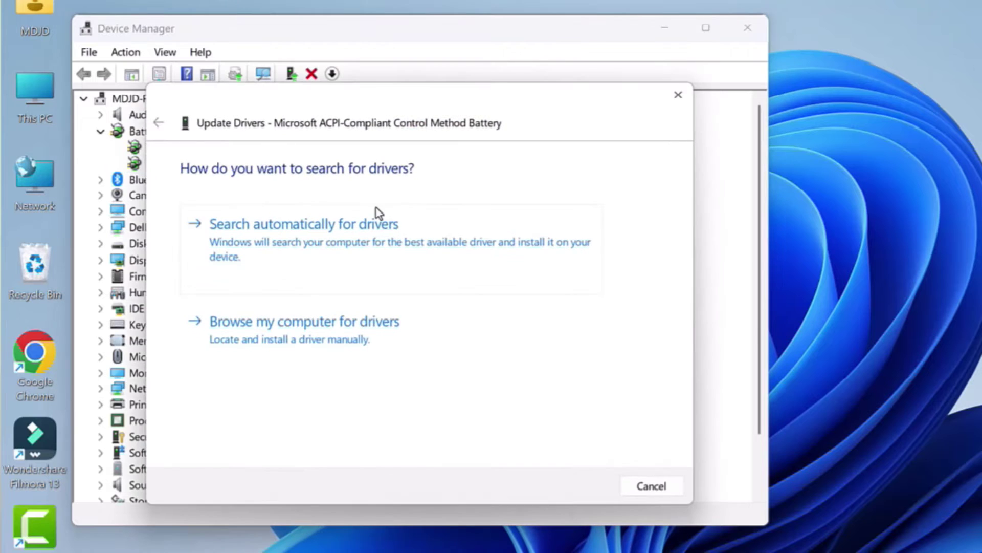
{"action": "left_click", "coordinate": [377, 215]}
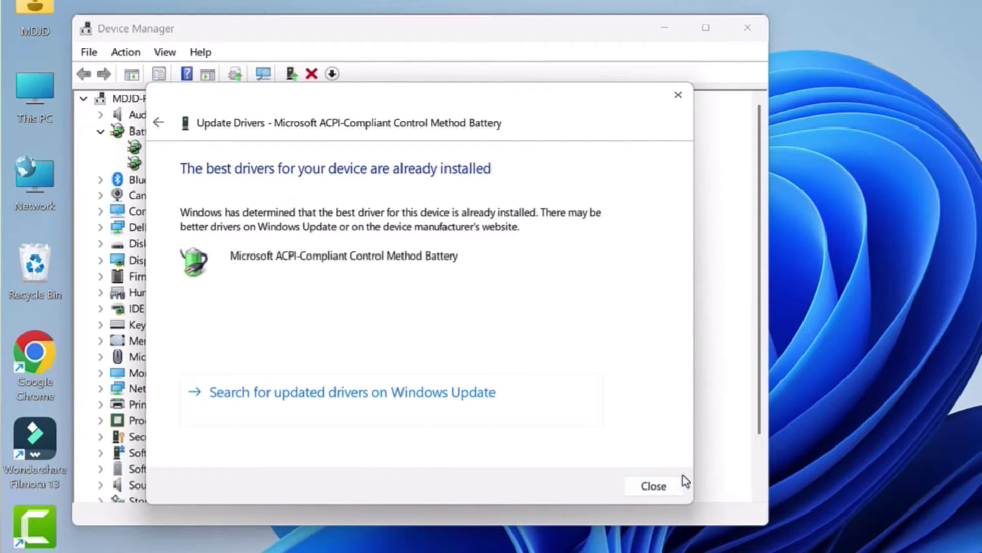
{"action": "left_click", "coordinate": [667, 492]}
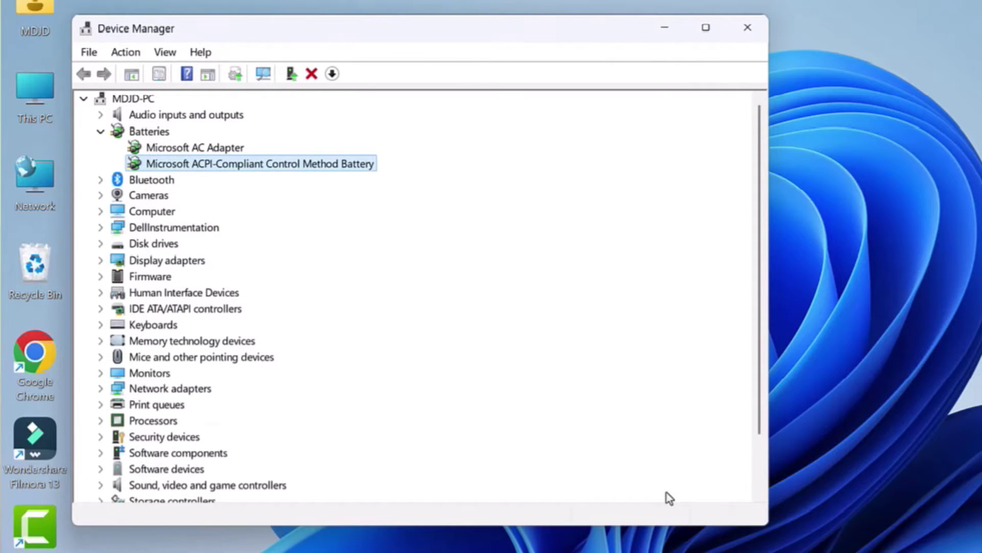
Collapse the Batteries category and close Device Manager
{"action": "left_click", "coordinate": [101, 132]}
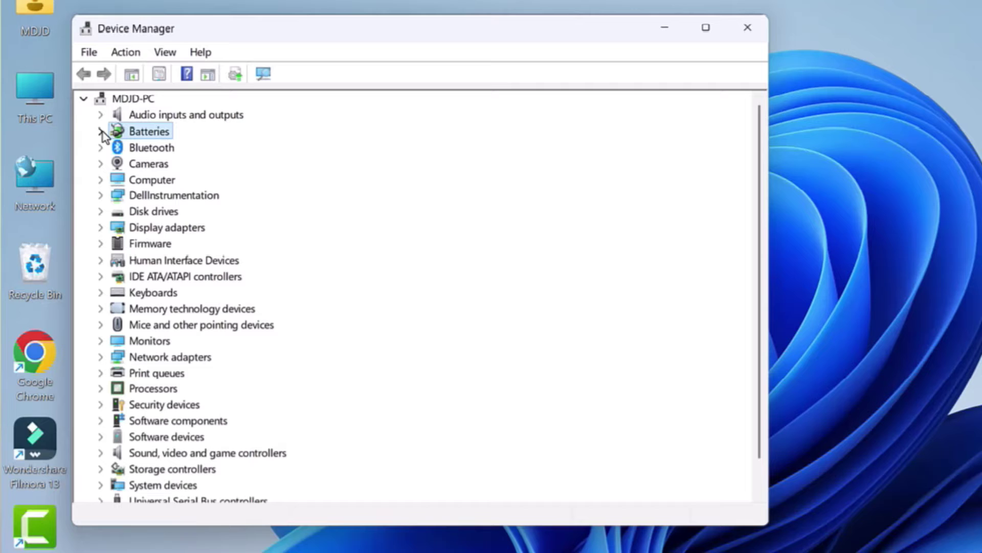
{"action": "scroll", "coordinate": [760, 214], "scroll_direction": "down", "scroll_amount": 1}
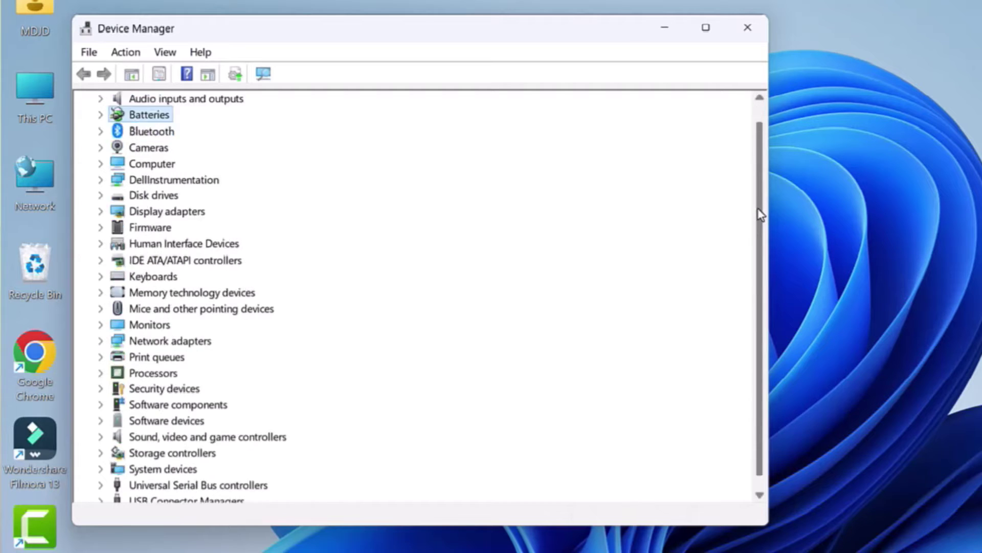
{"action": "scroll", "coordinate": [760, 215], "scroll_direction": "down", "scroll_amount": 1}
{"action": "left_click", "coordinate": [740, 27]}
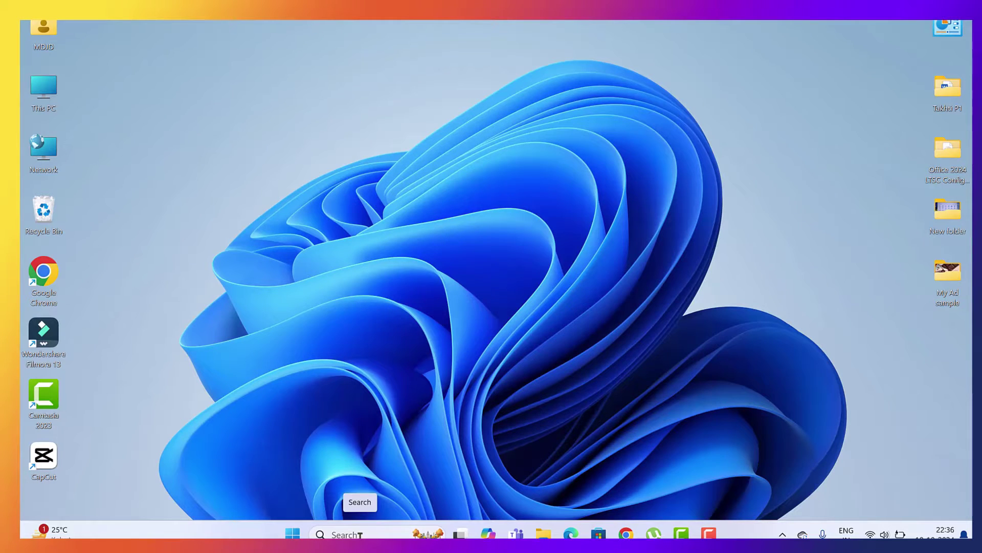
Search Windows for device, reopen Device Manager and expand the Batteries category
{"action": "left_click", "coordinate": [360, 535]}
{"action": "type", "text": "device"}
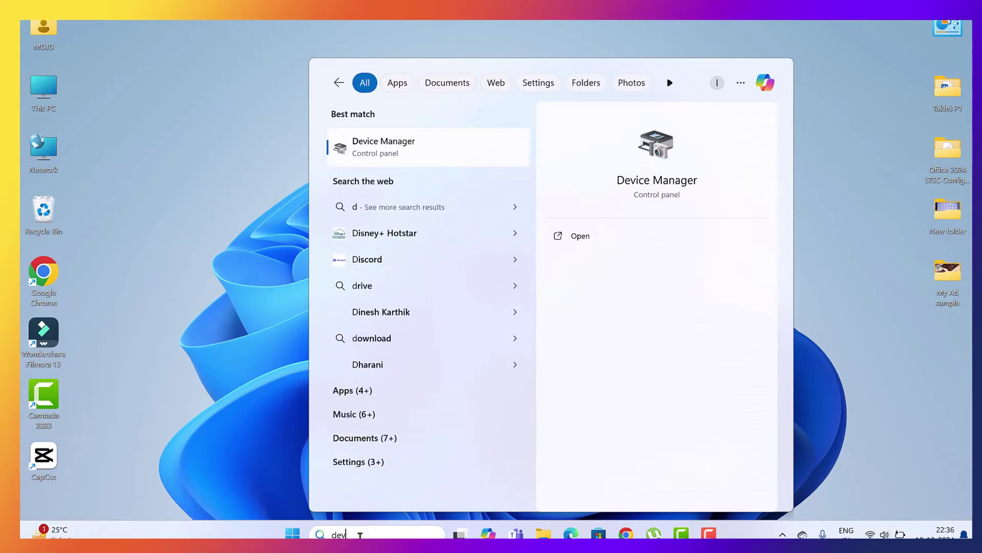
{"action": "left_click", "coordinate": [580, 236]}
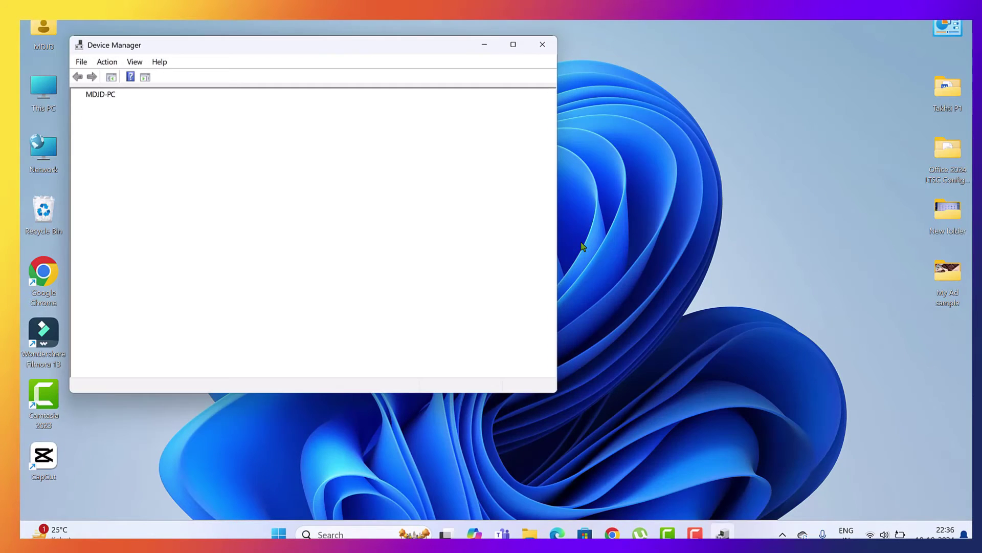
{"action": "left_click", "coordinate": [90, 117]}
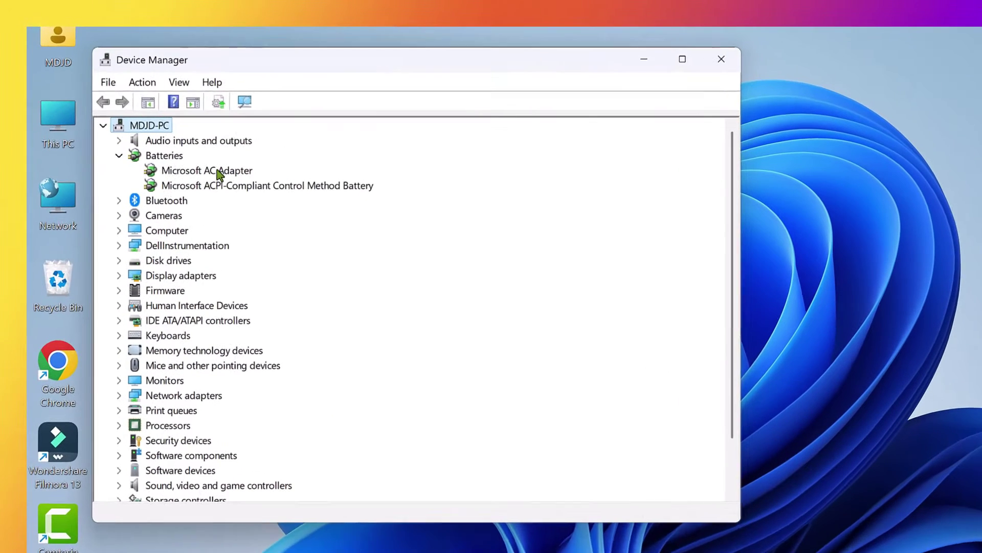
Uninstall the Microsoft AC Adapter device from the Batteries category
{"action": "left_click", "coordinate": [165, 131]}
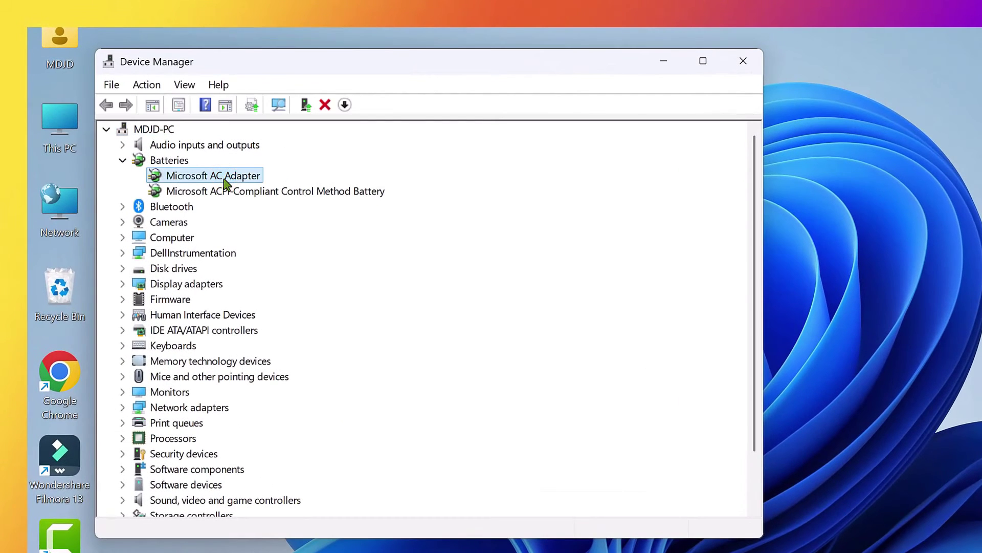
{"action": "right_click", "coordinate": [227, 180]}
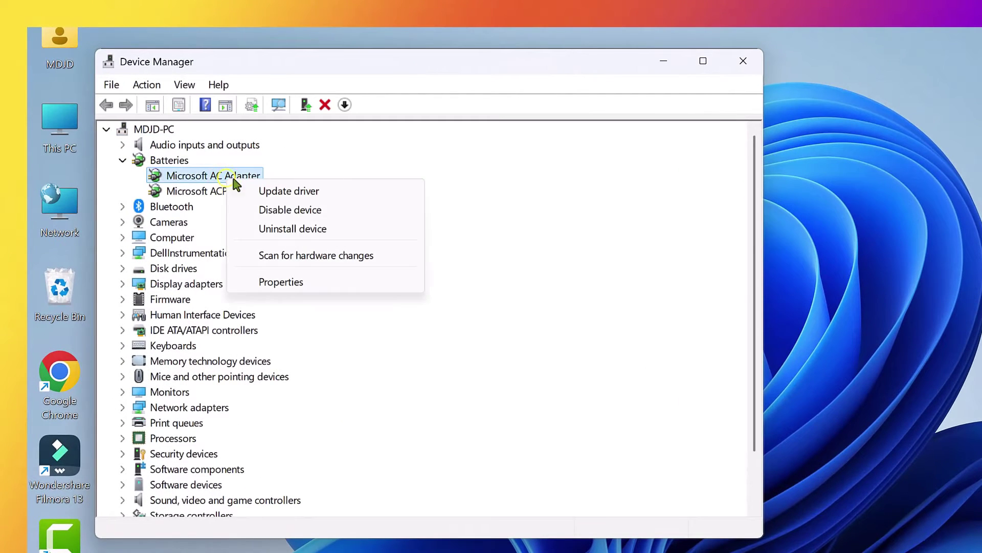
{"action": "left_click", "coordinate": [306, 234]}
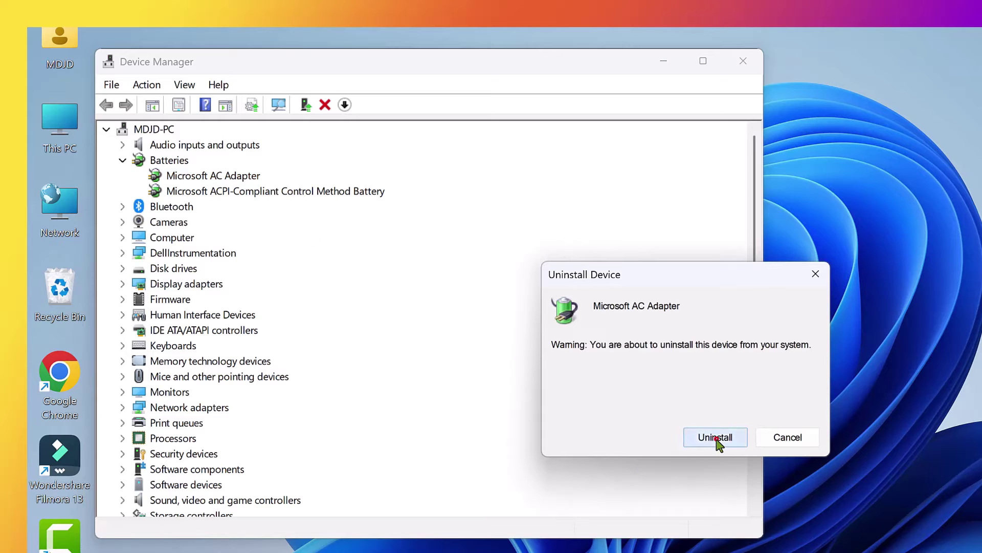
{"action": "left_click", "coordinate": [716, 438]}
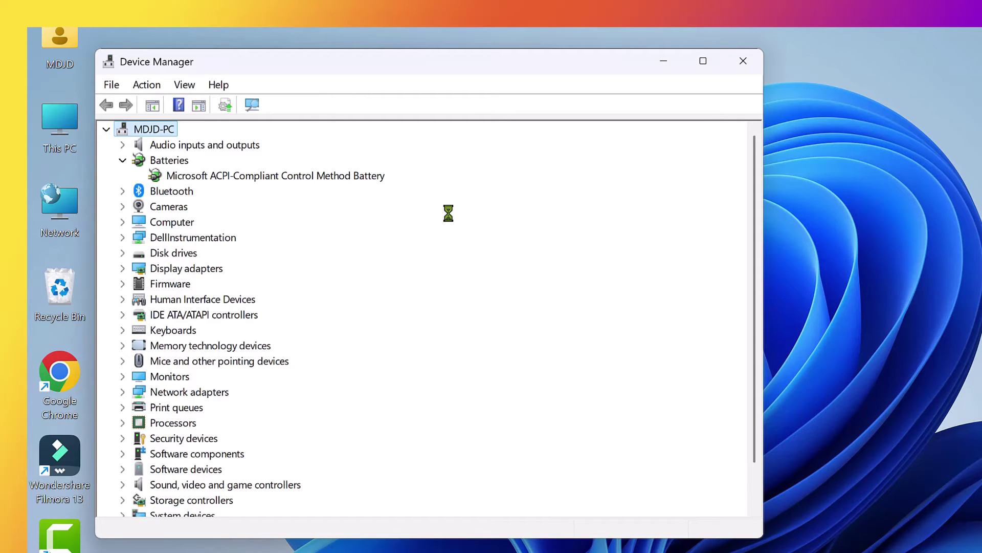
Uninstall the Microsoft ACPI-Compliant Control Method Battery device and close Device Manager
{"action": "right_click", "coordinate": [323, 179]}
{"action": "left_click", "coordinate": [432, 226]}
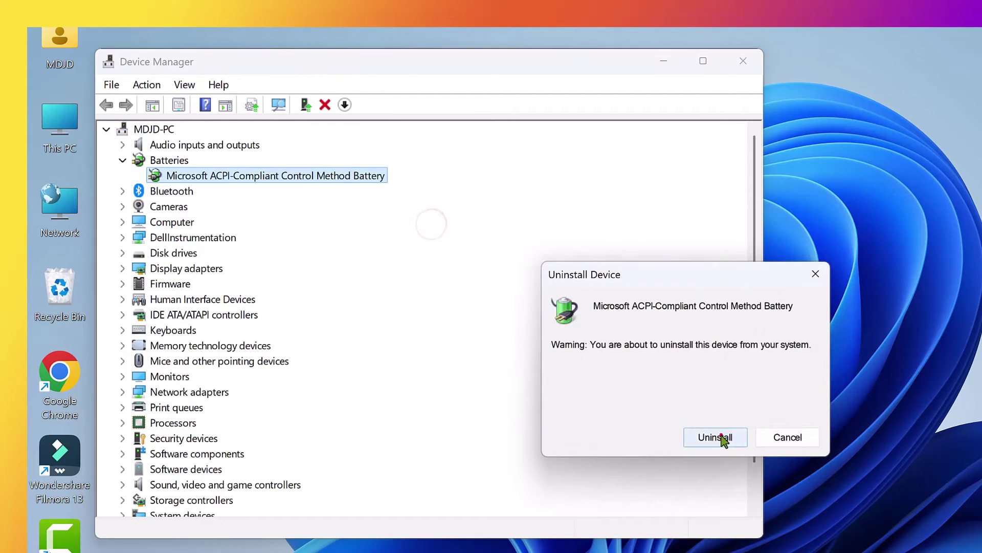
{"action": "left_click", "coordinate": [721, 436]}
{"action": "left_click", "coordinate": [745, 62]}
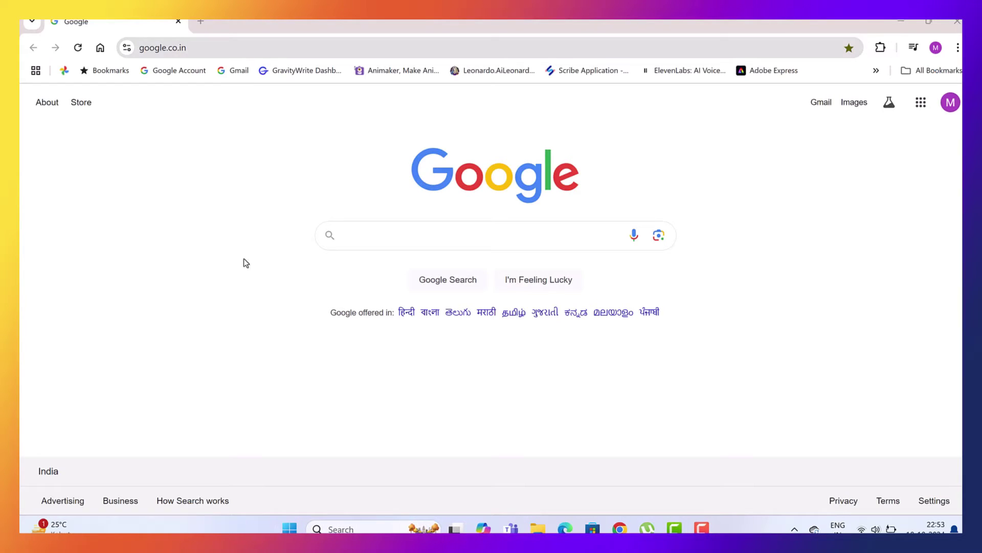
Search Google for dell and open the official Dell India website from the results
{"action": "left_click", "coordinate": [360, 236]}
{"action": "type", "text": "d"}
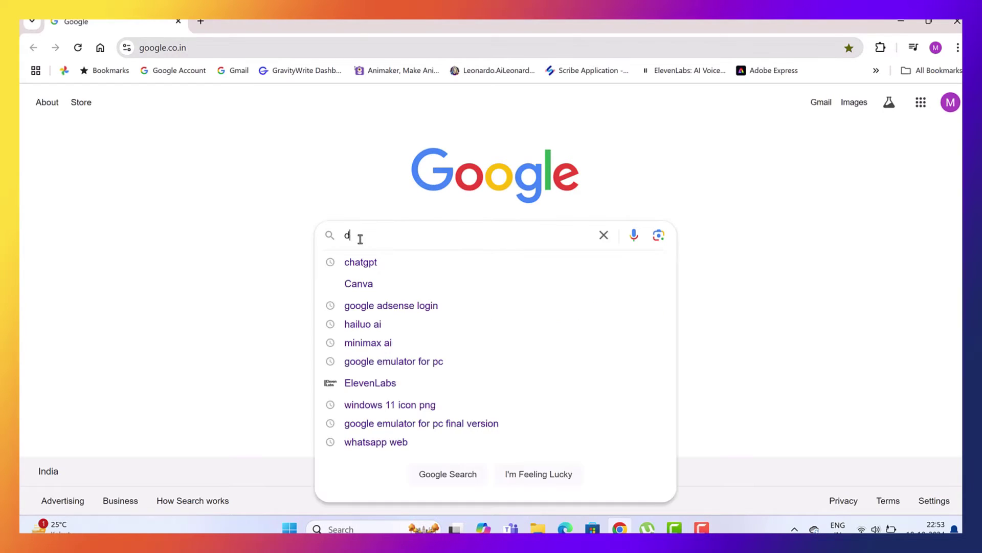
{"action": "type", "text": "ell"}
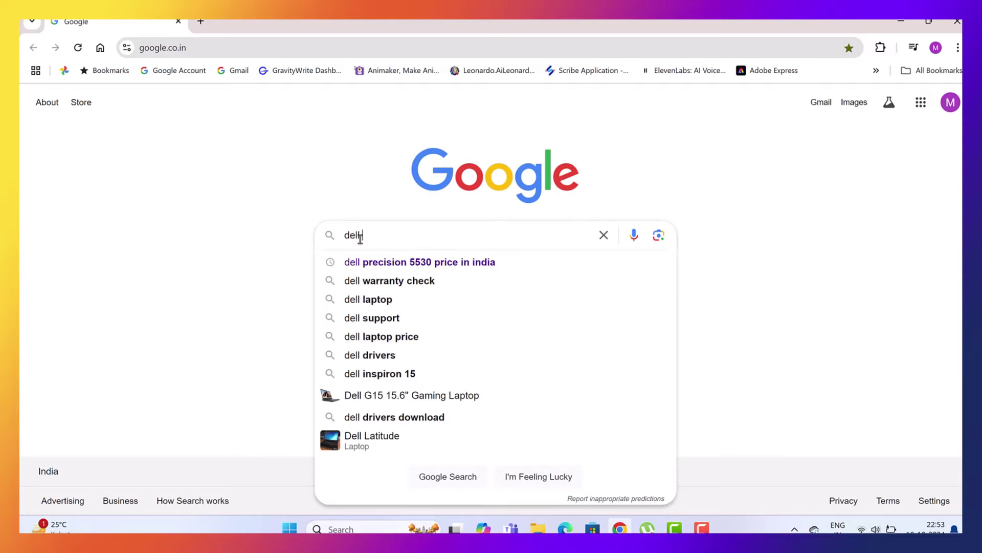
{"action": "type", "text": " precision"}
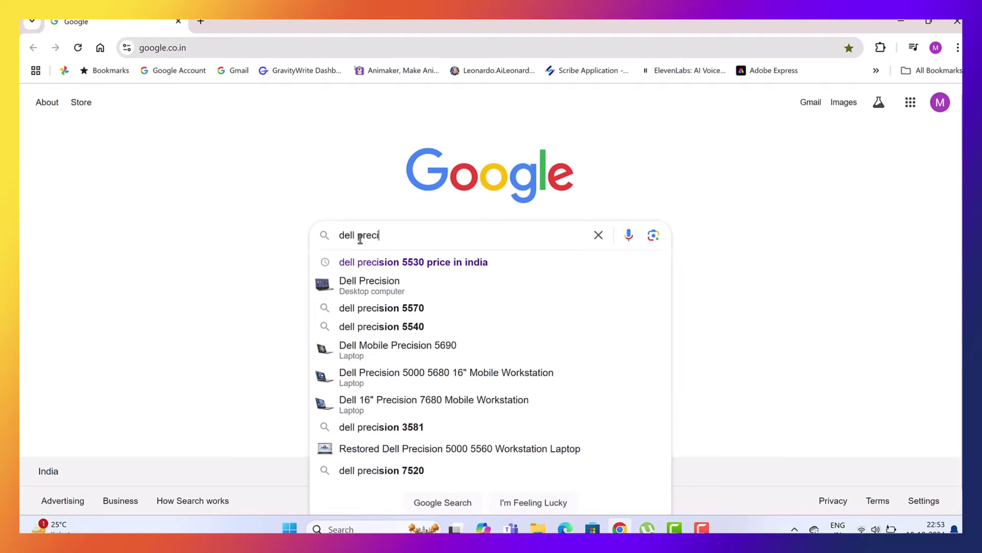
{"action": "key", "text": "BackSpace"}
{"action": "key", "text": "BackSpace"}
{"action": "key", "text": "BackSpace"}
{"action": "key", "text": "BackSpace"}
{"action": "key", "text": "BackSpace"}
{"action": "key", "text": "BackSpace"}
{"action": "key", "text": "BackSpace"}
{"action": "key", "text": "BackSpace"}
{"action": "key", "text": "BackSpace"}
{"action": "key", "text": "BackSpace"}
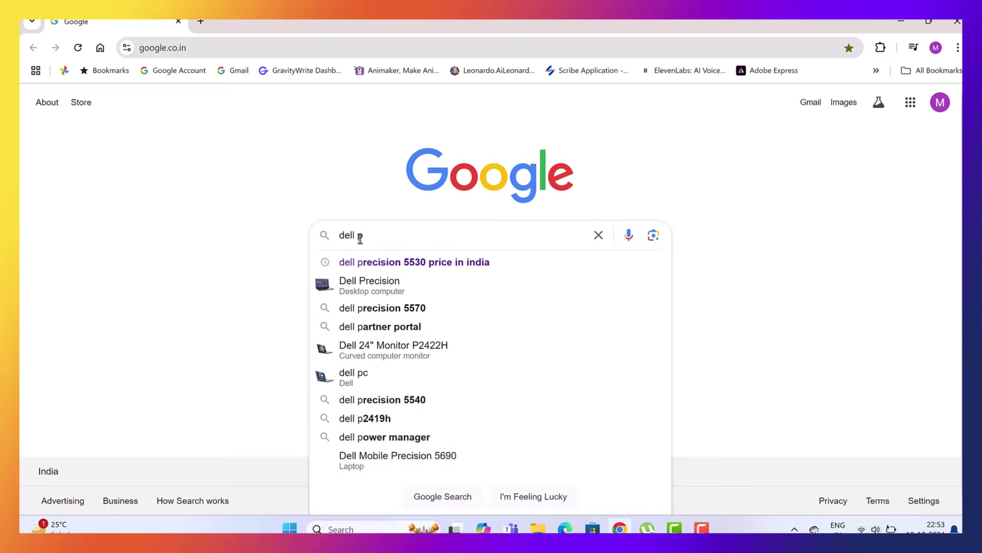
{"action": "key", "text": "Return"}
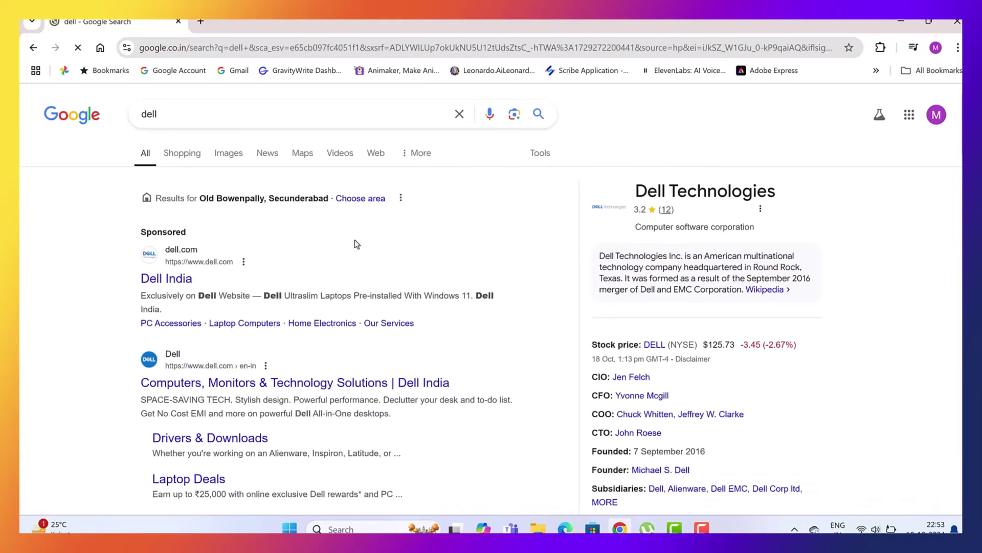
{"action": "left_click", "coordinate": [251, 383]}
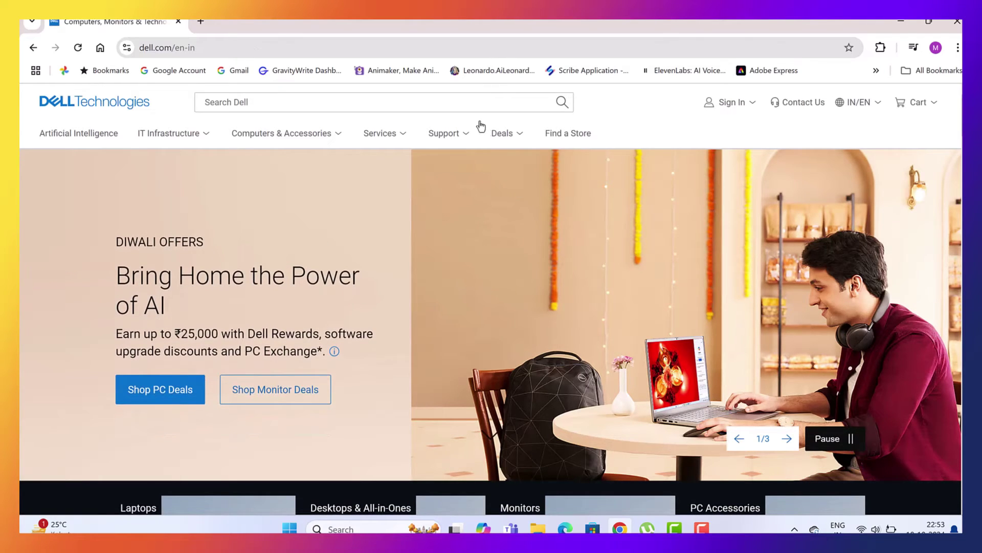
Open Dell's Diagnostics & Tools support page and run the Quick Test for common hardware issues
{"action": "left_click", "coordinate": [468, 137]}
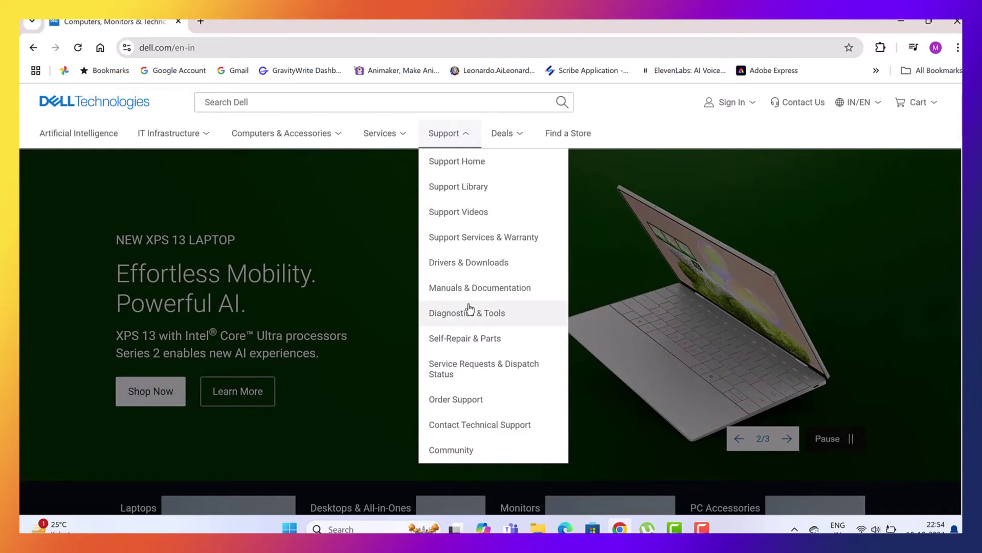
{"action": "left_click", "coordinate": [485, 318]}
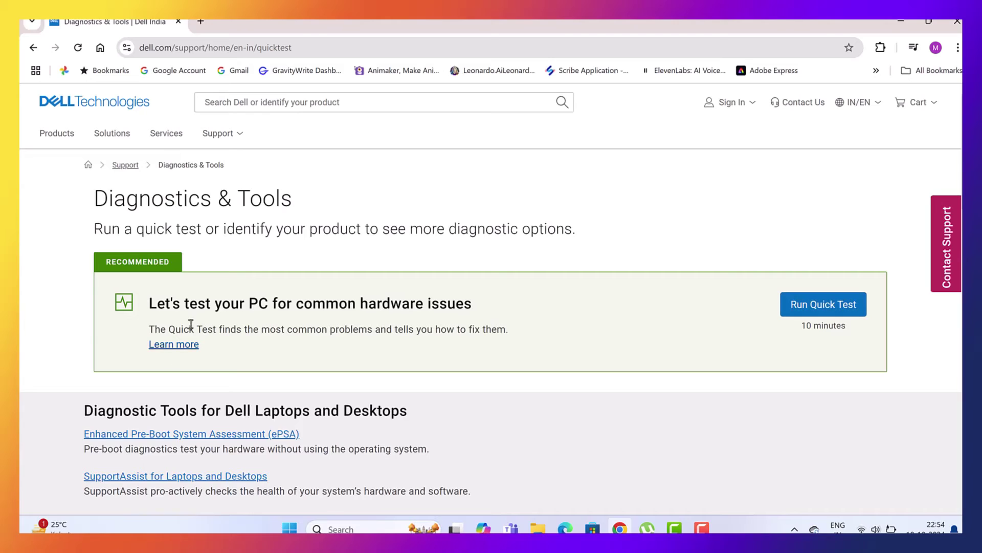
{"action": "left_click", "coordinate": [824, 305]}
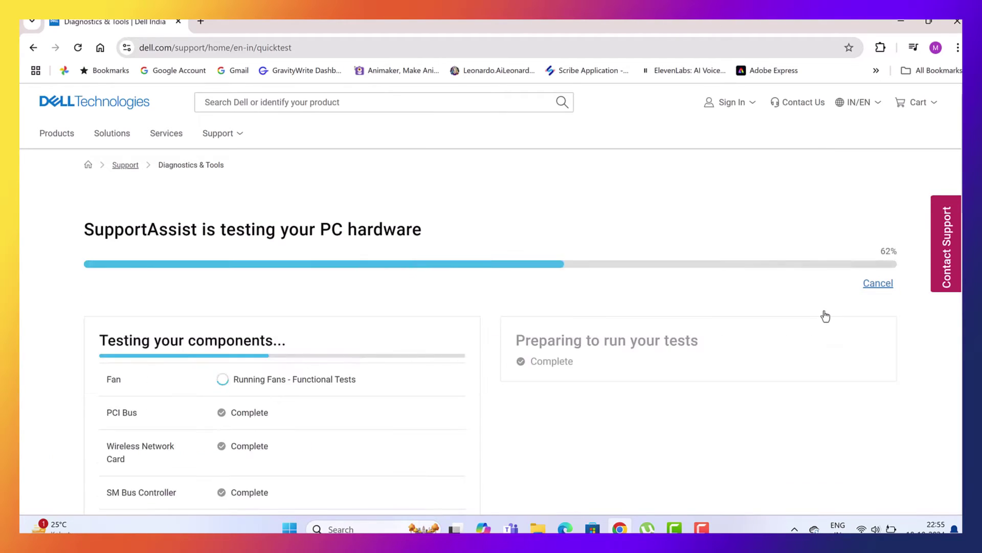
{"action": "scroll", "coordinate": [824, 316], "scroll_direction": "down", "scroll_amount": 4}
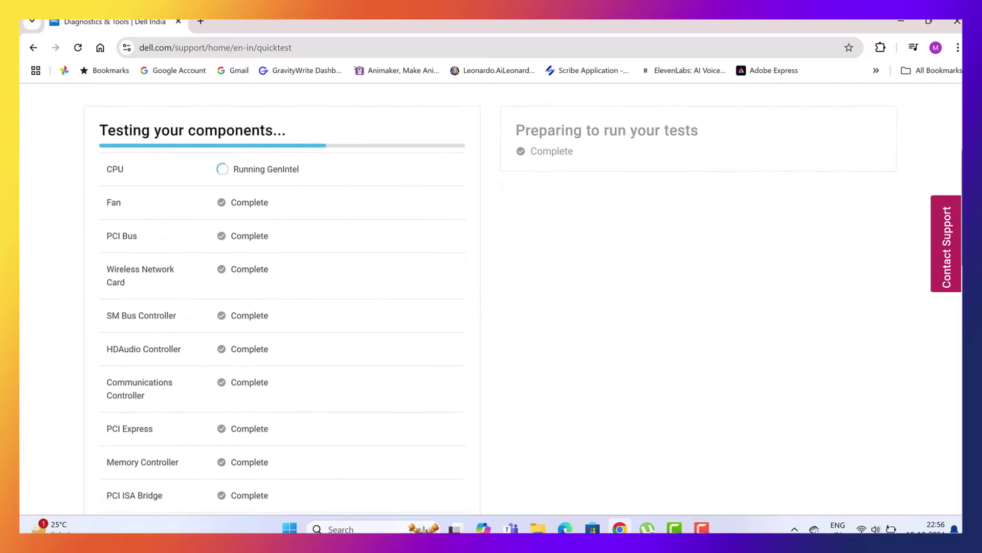
{"action": "scroll", "coordinate": [824, 315], "scroll_direction": "up", "scroll_amount": 2}
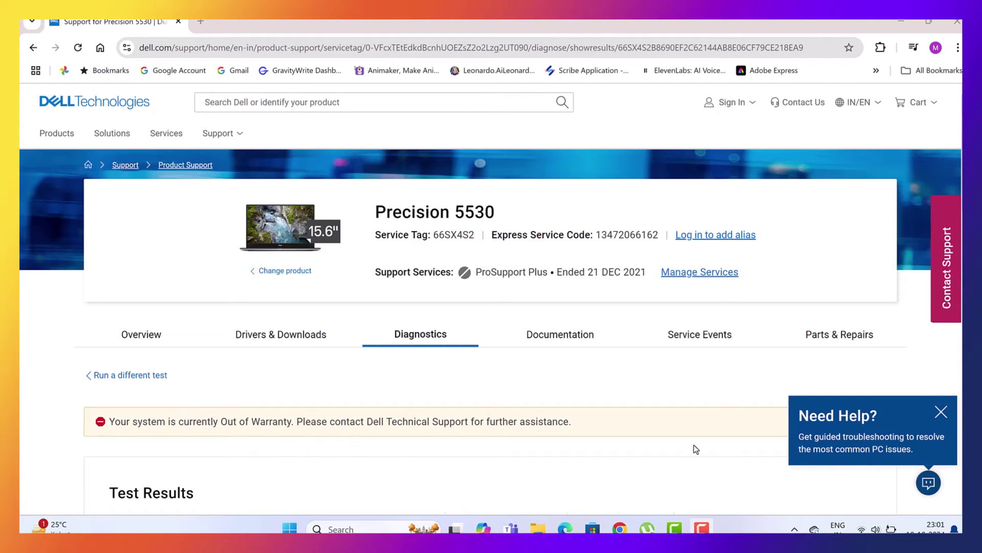
Dismiss the Need Help prompt, examine the battery's test result details and open its Learn More information
{"action": "left_click", "coordinate": [943, 412]}
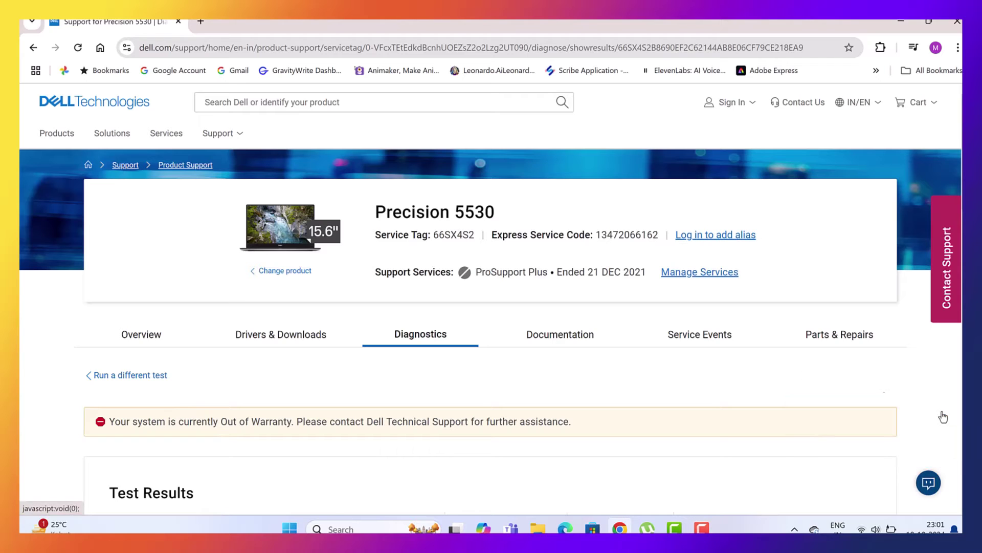
{"action": "scroll", "coordinate": [960, 190], "scroll_direction": "down", "scroll_amount": 4}
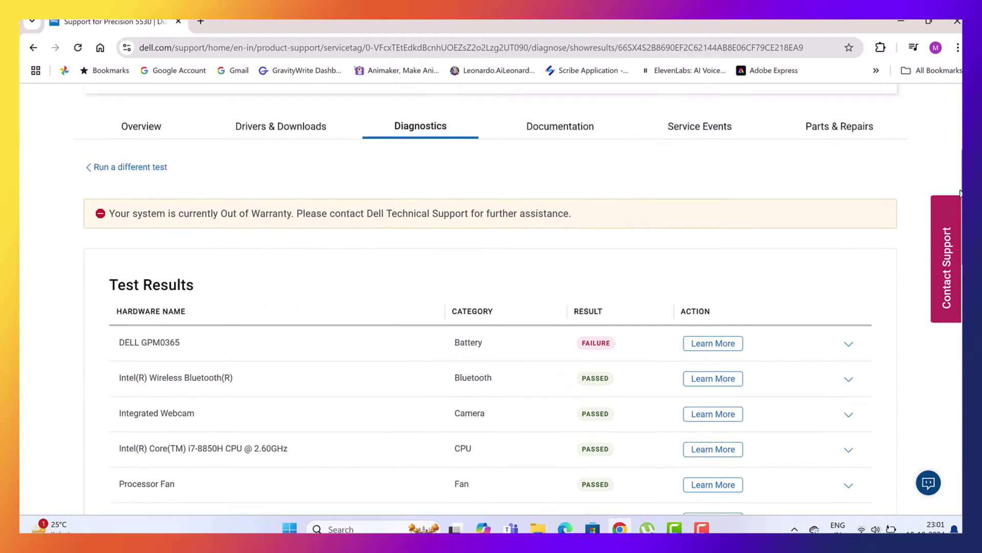
{"action": "scroll", "coordinate": [454, 341], "scroll_direction": "down", "scroll_amount": 1}
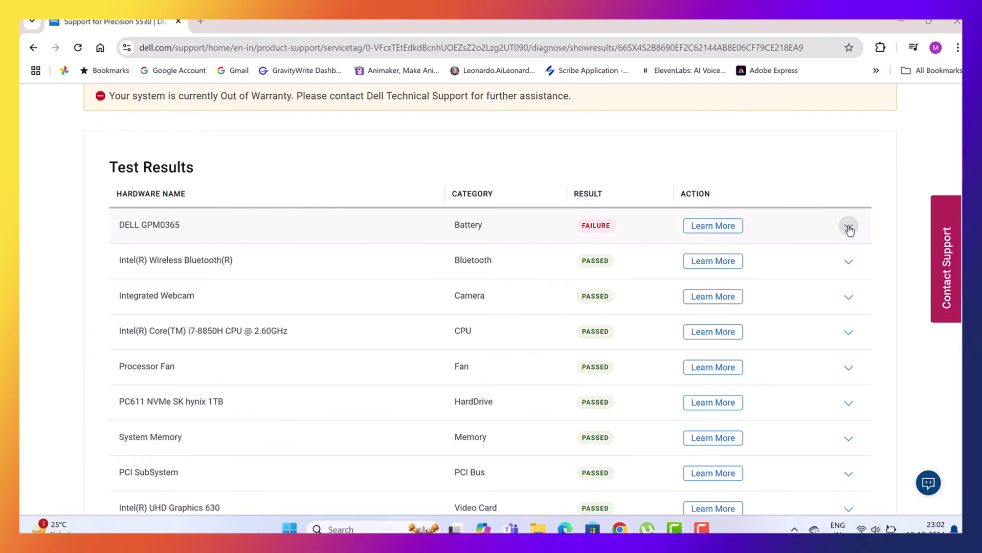
{"action": "left_click", "coordinate": [849, 227]}
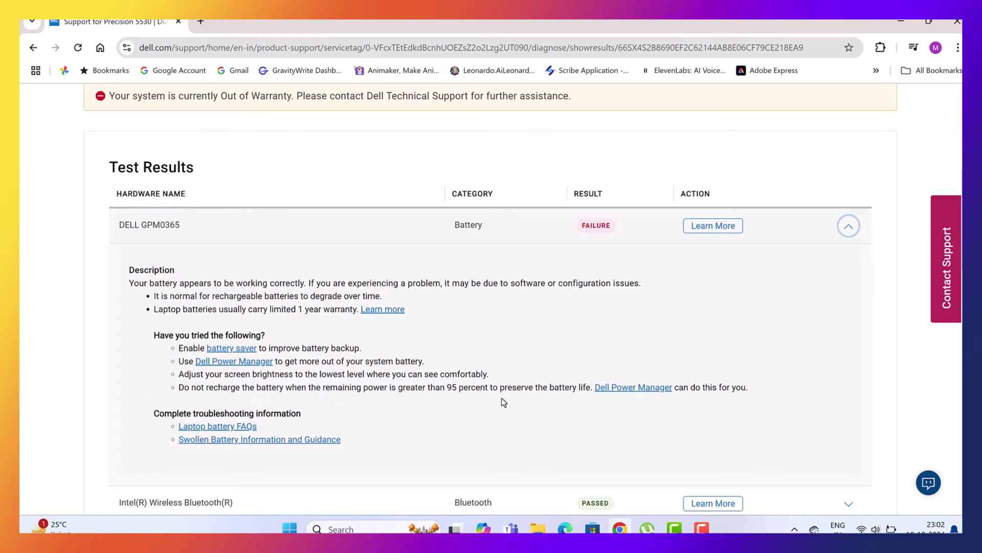
{"action": "left_click", "coordinate": [723, 233]}
Open Drivers & Downloads for the Precision 5530 and check automatically for driver updates
{"action": "scroll", "coordinate": [943, 143], "scroll_direction": "up", "scroll_amount": 5}
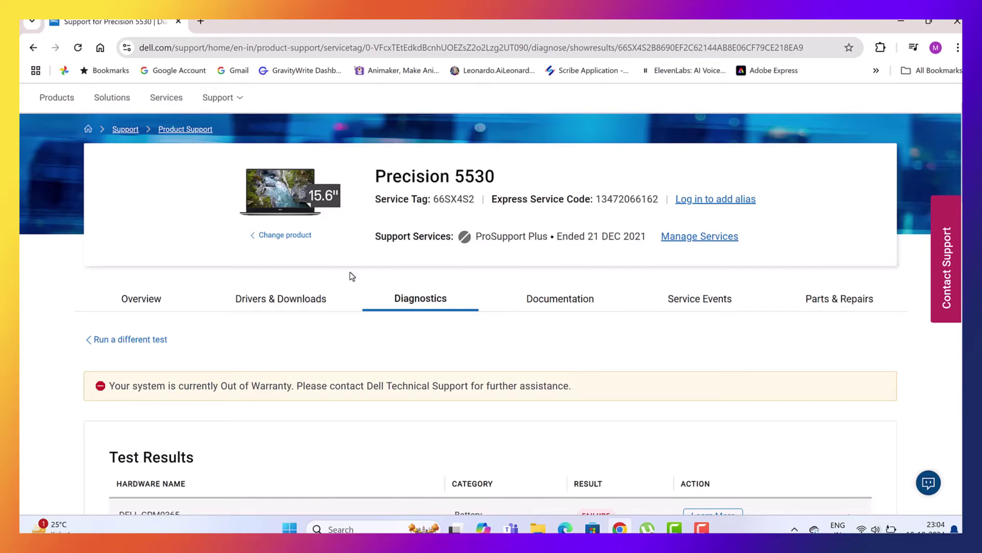
{"action": "left_click", "coordinate": [295, 304]}
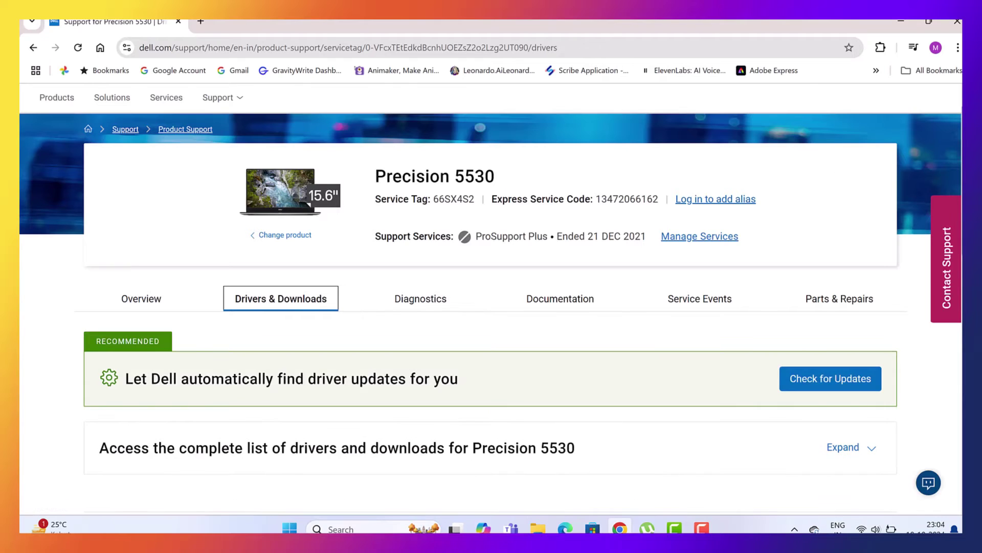
{"action": "scroll", "coordinate": [491, 256], "scroll_direction": "down", "scroll_amount": 1}
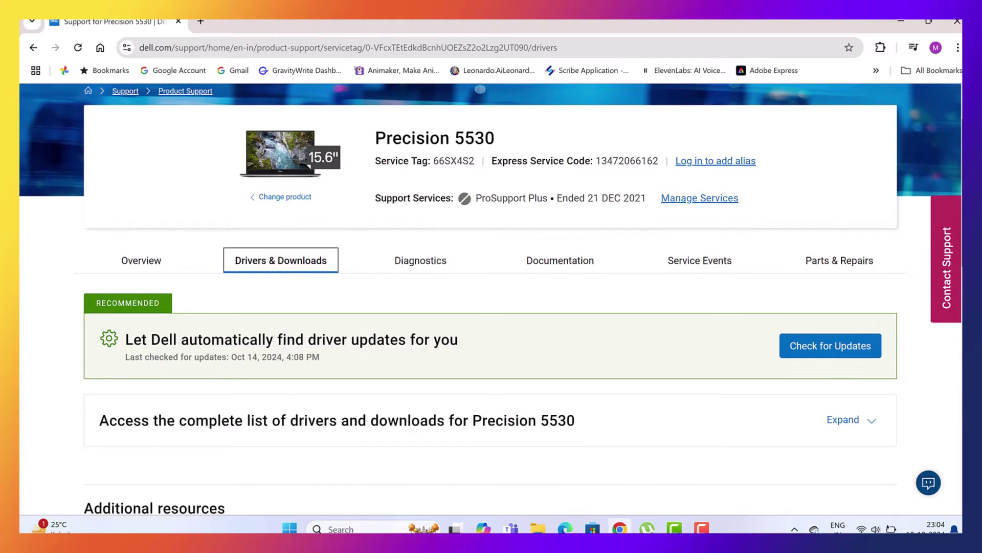
{"action": "scroll", "coordinate": [491, 276], "scroll_direction": "down", "scroll_amount": 2}
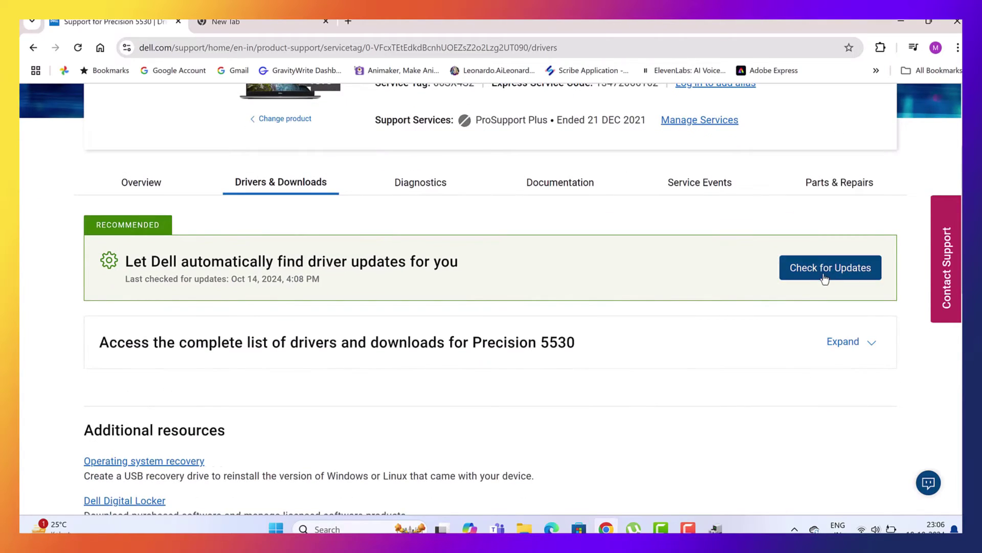
{"action": "left_click", "coordinate": [788, 258]}
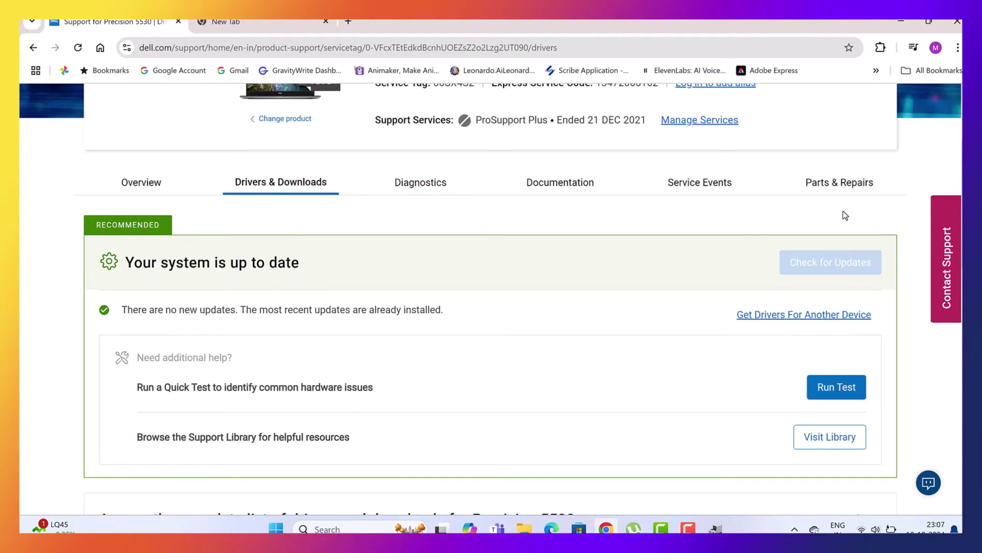
Expand the complete Precision 5530 driver list and filter it by the keyword Dell Power Manager Service
{"action": "scroll", "coordinate": [353, 400], "scroll_direction": "down", "scroll_amount": 4}
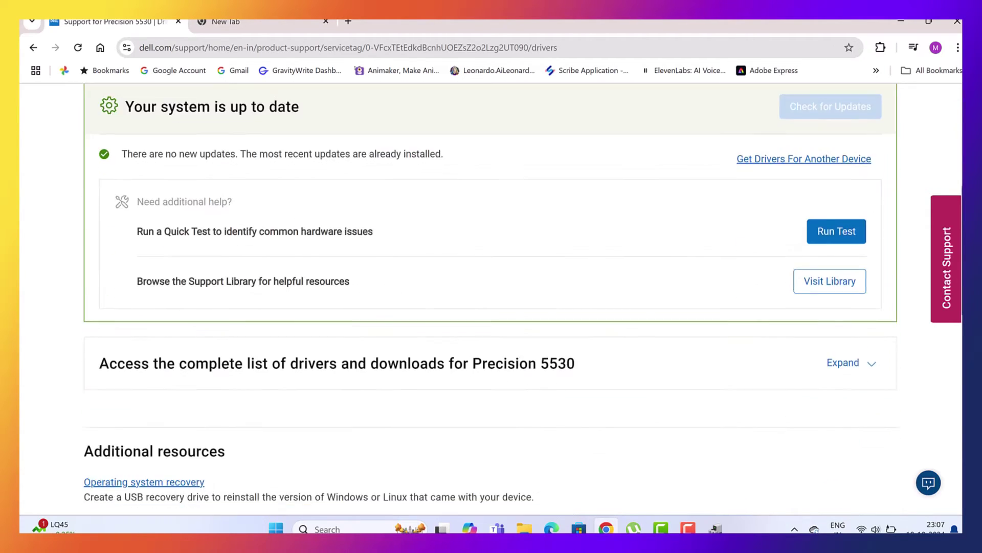
{"action": "left_click", "coordinate": [872, 314]}
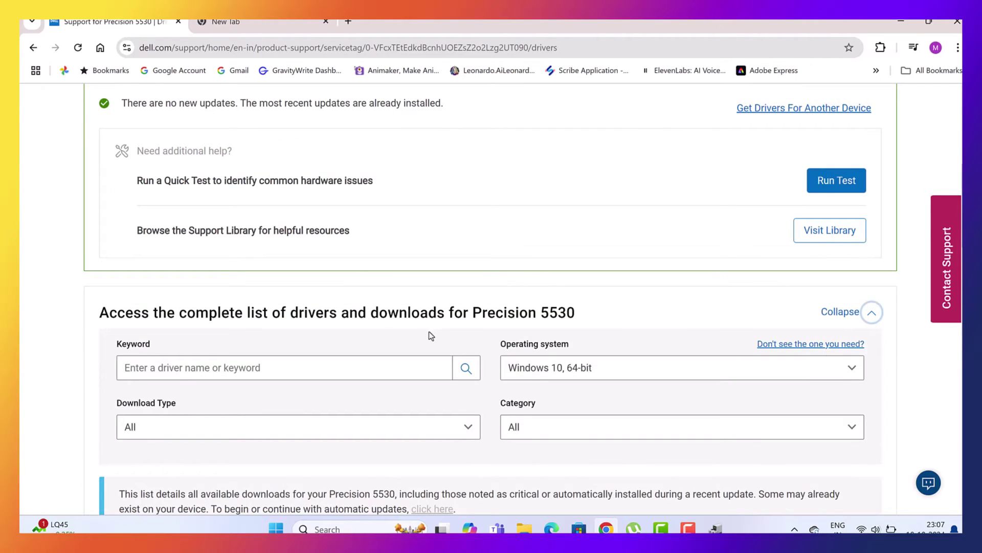
{"action": "left_click", "coordinate": [381, 368]}
{"action": "type", "text": "Ba"}
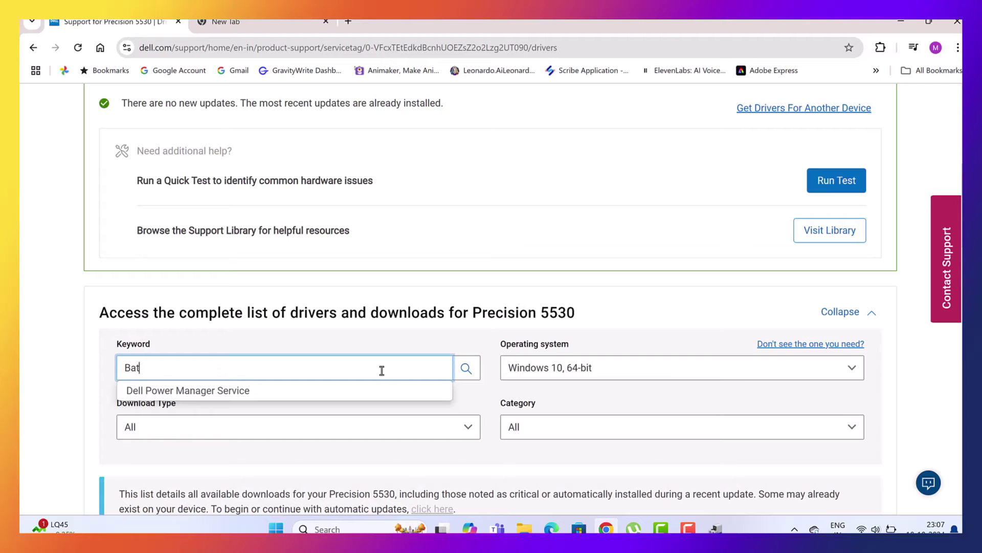
{"action": "left_click", "coordinate": [356, 393]}
Set the driver list's operating system to Windows 11 and its download type to All
{"action": "left_click", "coordinate": [852, 372]}
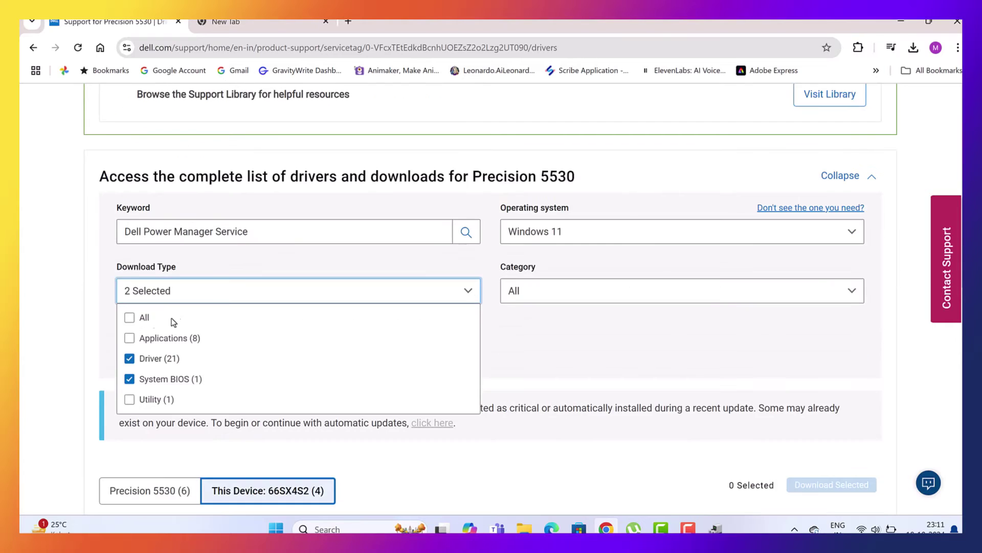
{"action": "left_click", "coordinate": [129, 320]}
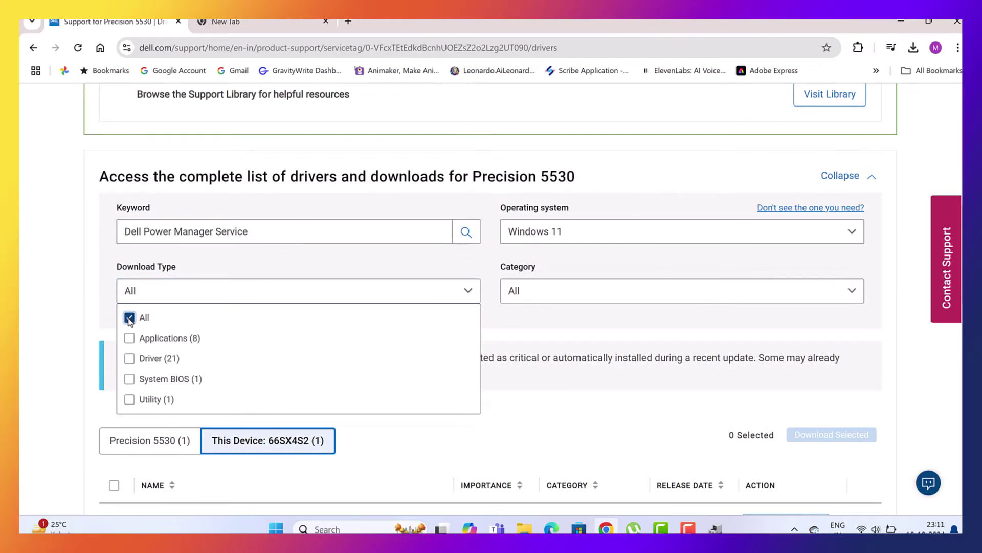
{"action": "left_click", "coordinate": [463, 251]}
Download the Dell Power Manager Service package and save the installer file
{"action": "scroll", "coordinate": [919, 370], "scroll_direction": "down", "scroll_amount": 5}
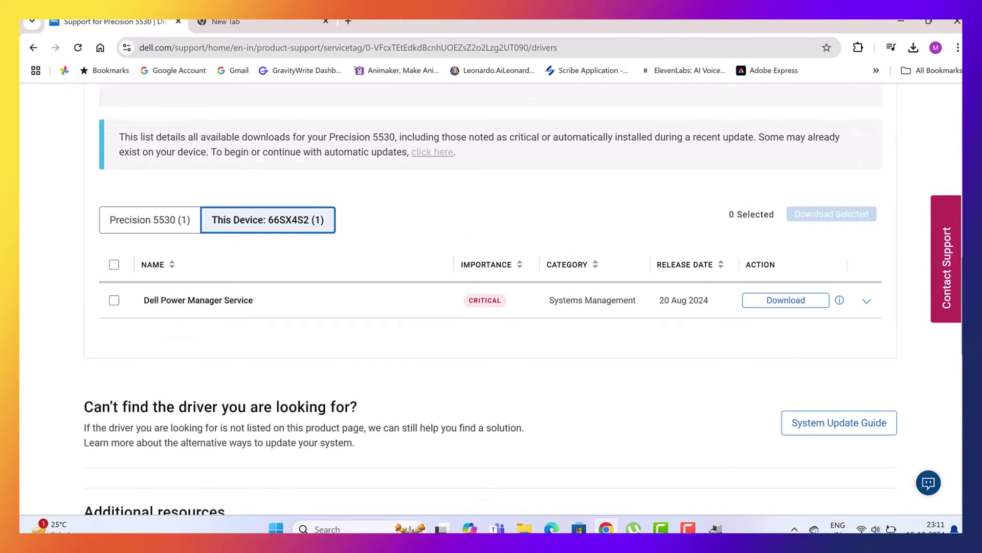
{"action": "left_click", "coordinate": [773, 302]}
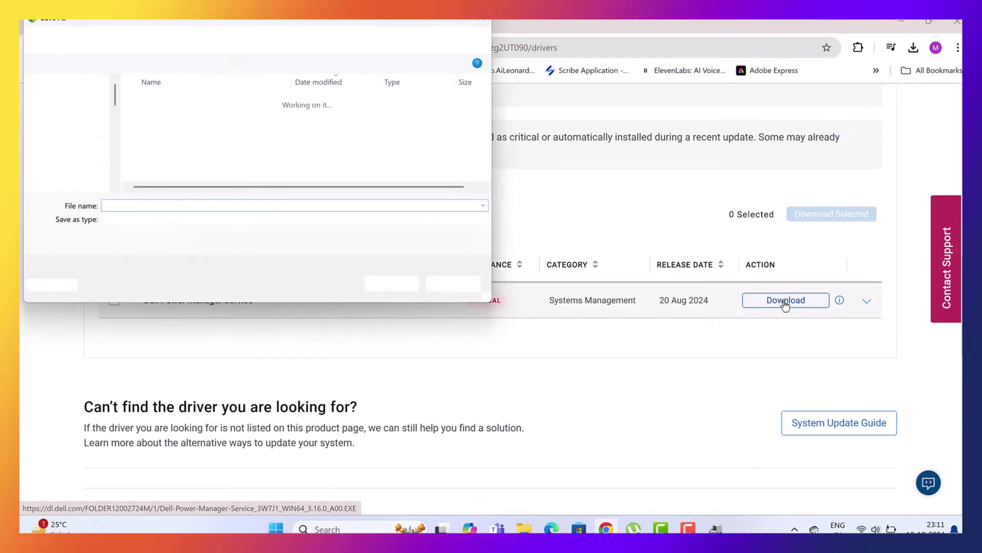
{"action": "left_click", "coordinate": [392, 286]}
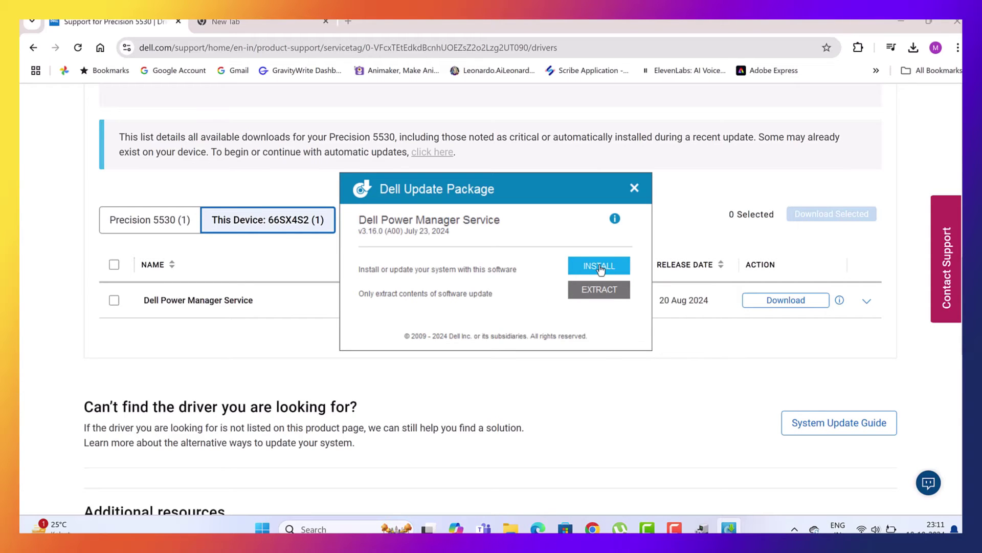
Install Dell Power Manager Service v3.16.0 and finish the wizard with Launch the program enabled
{"action": "left_click", "coordinate": [600, 266]}
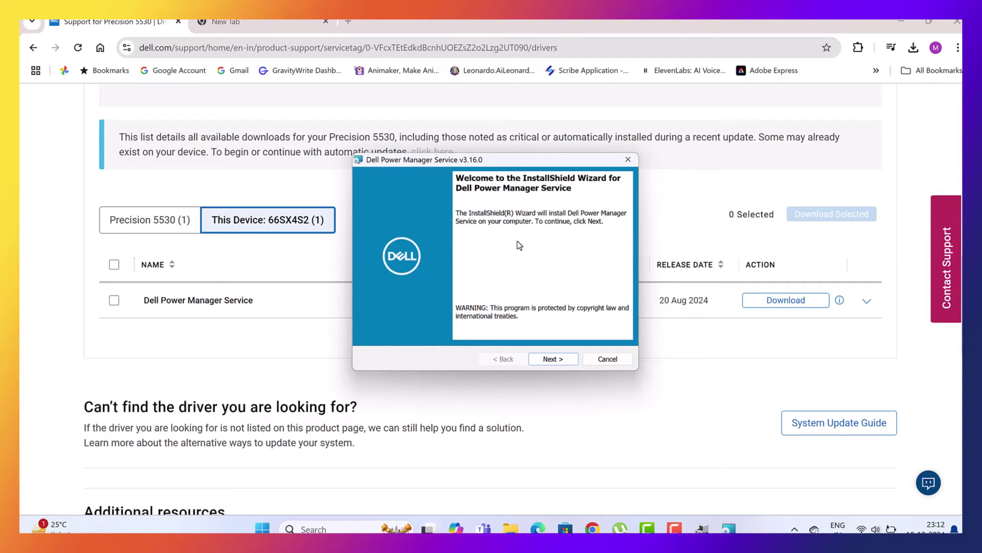
{"action": "left_click", "coordinate": [548, 359]}
{"action": "left_click", "coordinate": [363, 318]}
{"action": "left_click", "coordinate": [549, 359]}
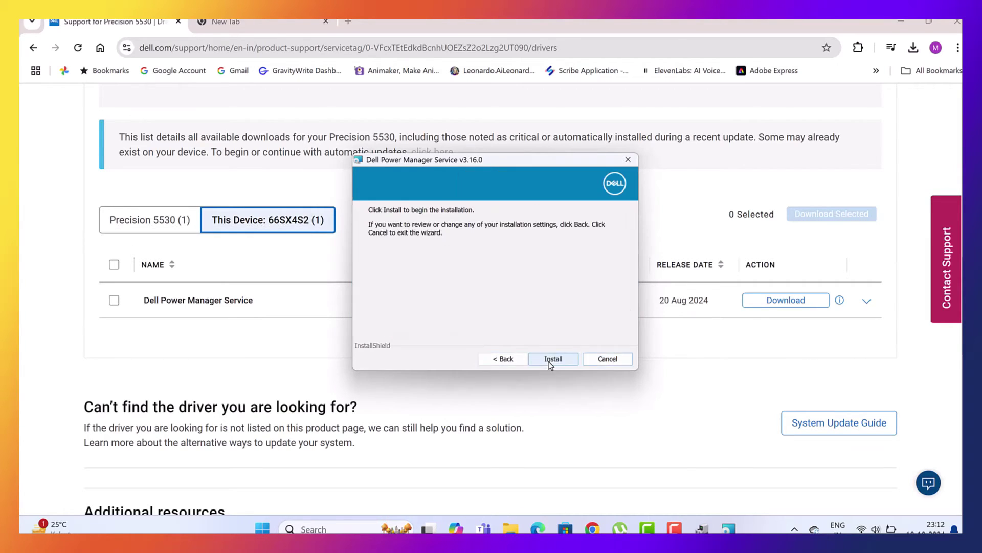
{"action": "left_click", "coordinate": [549, 359]}
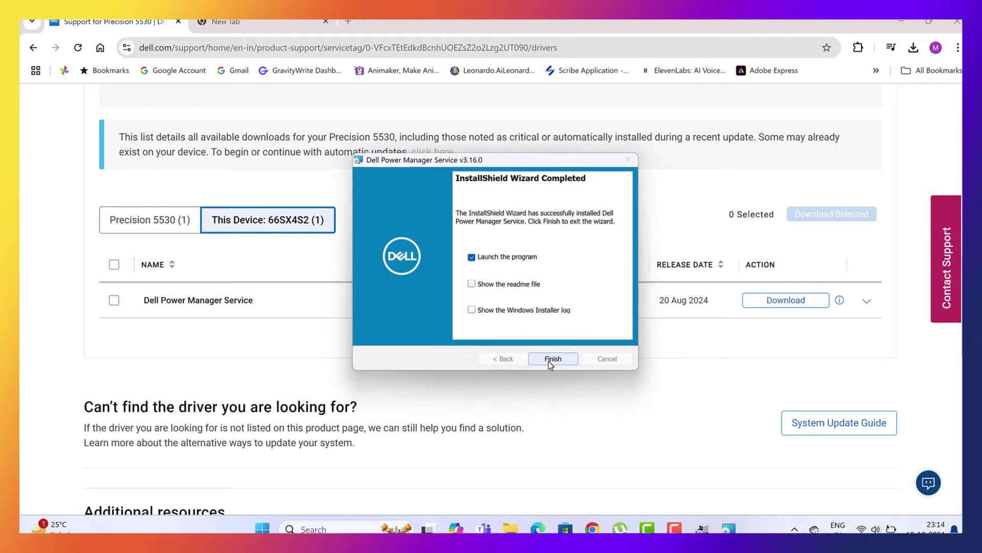
{"action": "left_click", "coordinate": [554, 359]}
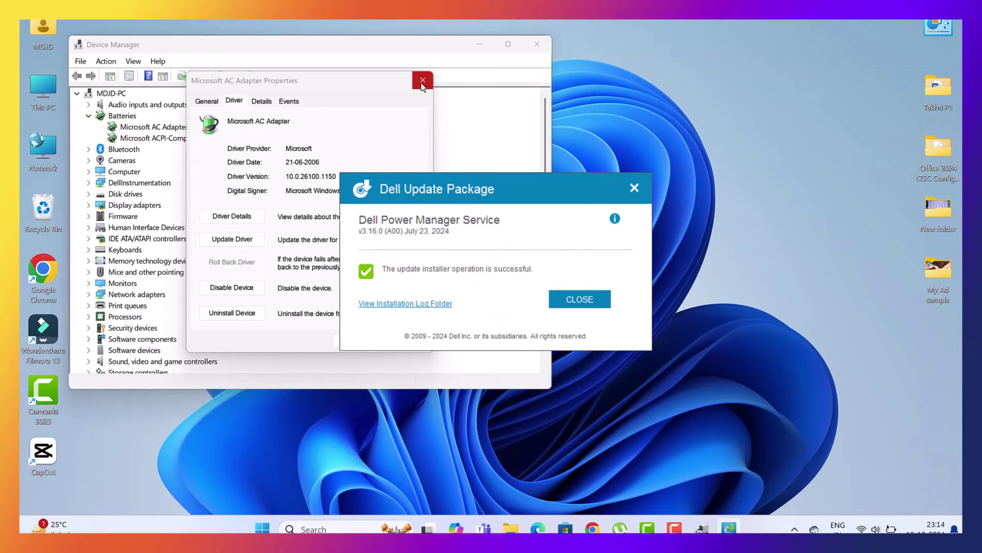
Close the Microsoft AC Adapter properties, Device Manager and the completed Dell Update Package installer
{"action": "left_click", "coordinate": [423, 83]}
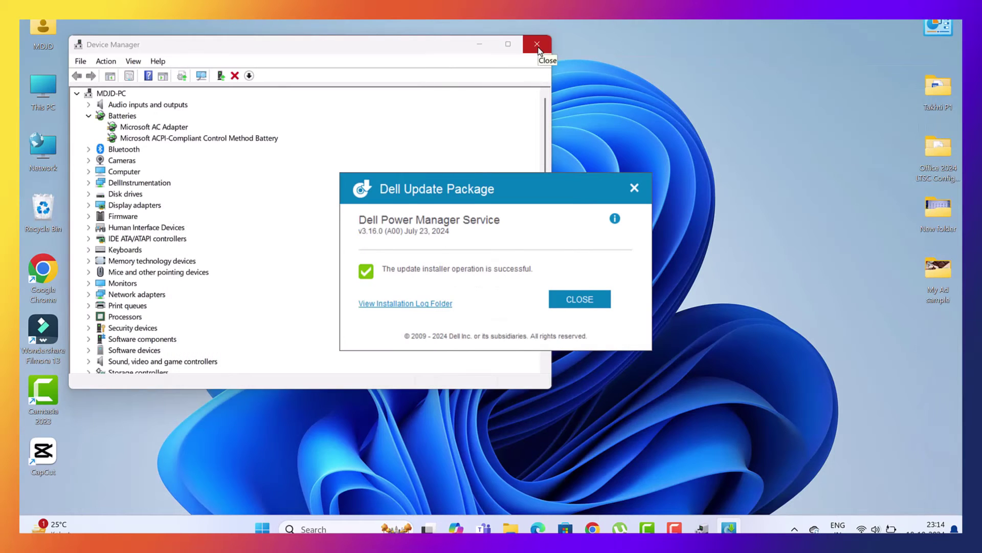
{"action": "left_click", "coordinate": [537, 44]}
{"action": "left_click", "coordinate": [579, 299]}
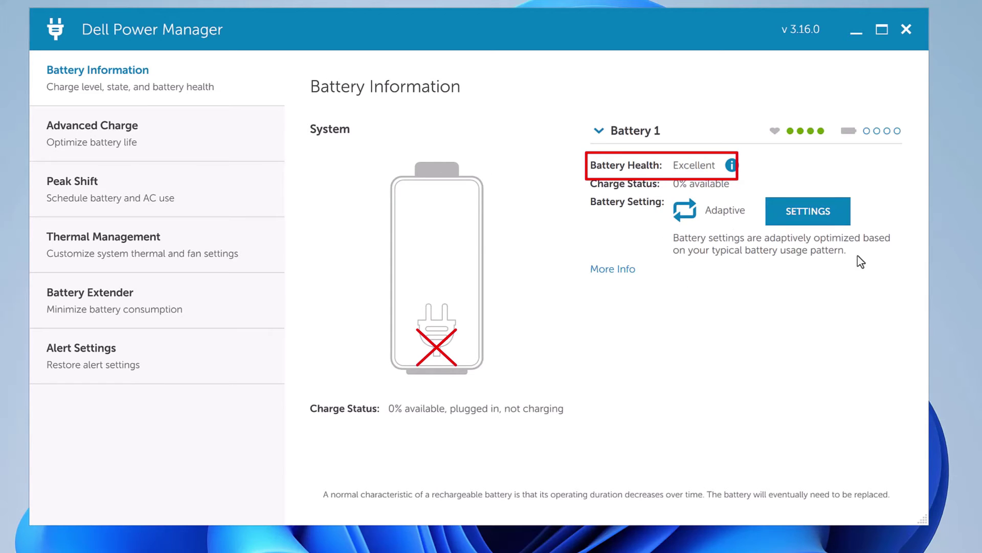
Change the Battery 1 charging setting to Primarily AC Use and apply it
{"action": "left_click", "coordinate": [812, 212]}
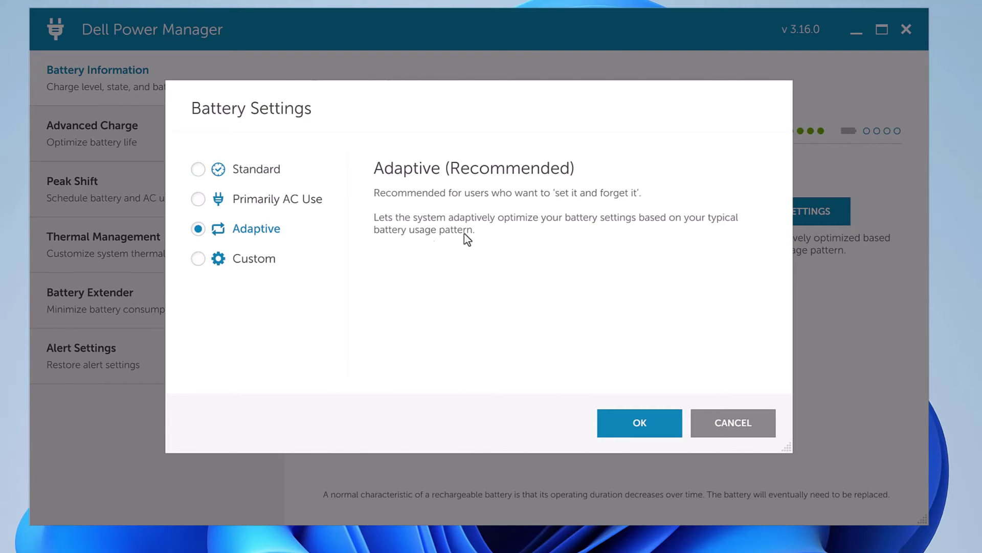
{"action": "left_click", "coordinate": [198, 199]}
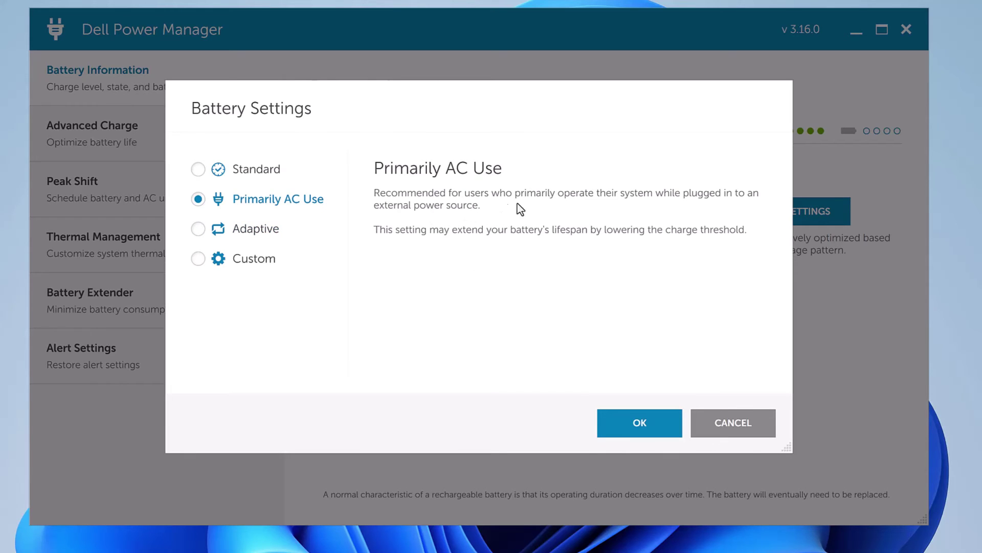
{"action": "left_click", "coordinate": [637, 424]}
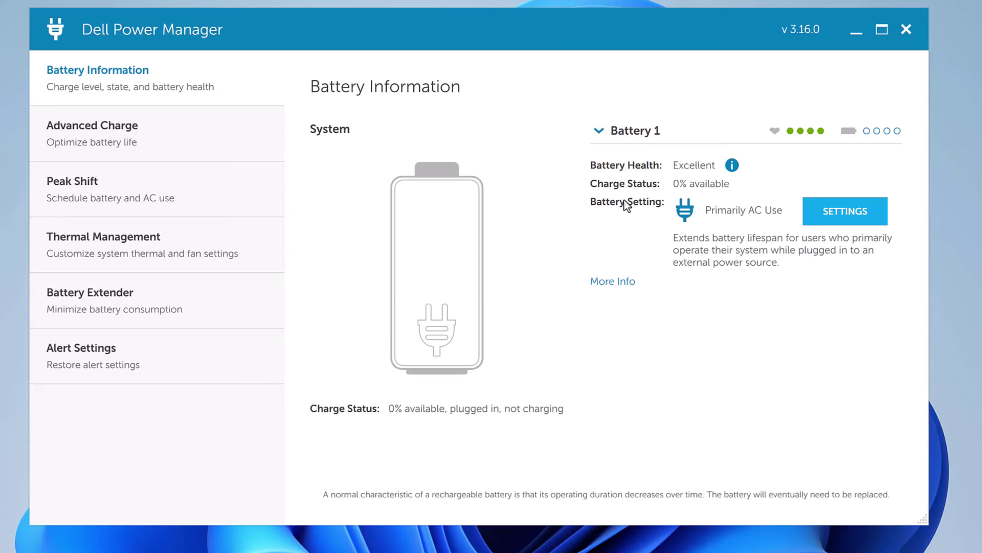
Review the Advanced Charge, Battery Extender, Peak Shift and Alert Settings pages, and minimize Dell Power Manager
{"action": "left_click", "coordinate": [121, 141]}
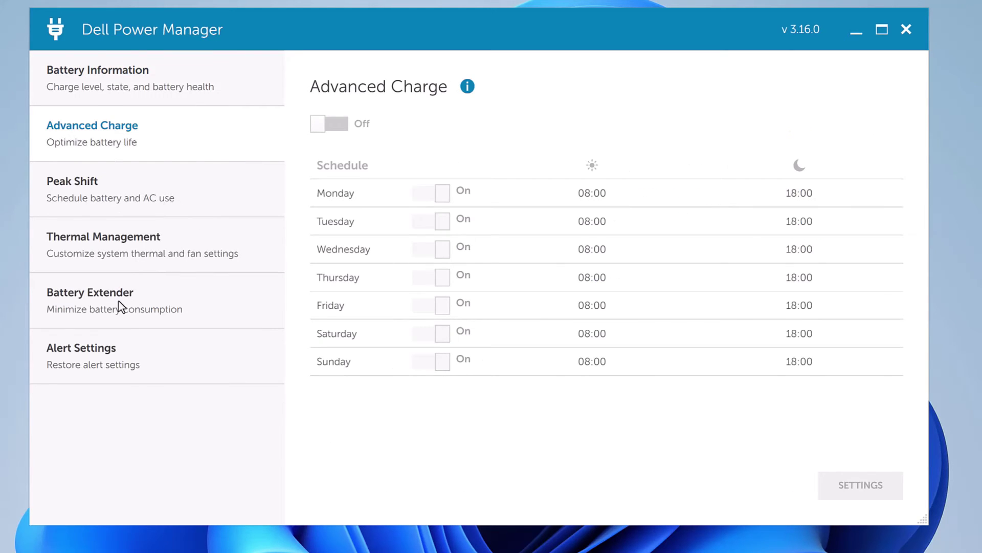
{"action": "left_click", "coordinate": [90, 301]}
{"action": "left_click", "coordinate": [70, 184]}
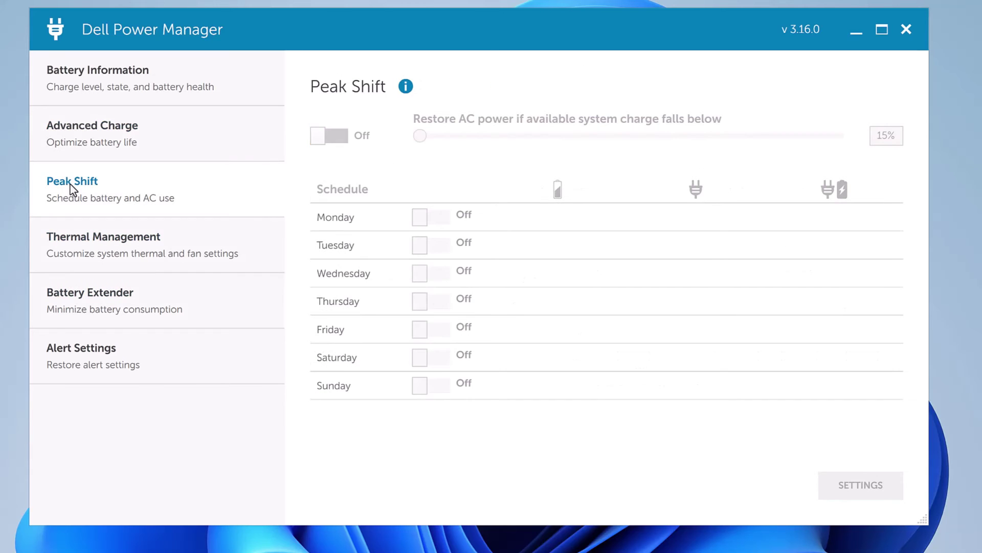
{"action": "left_click", "coordinate": [80, 377]}
{"action": "left_click", "coordinate": [856, 29]}
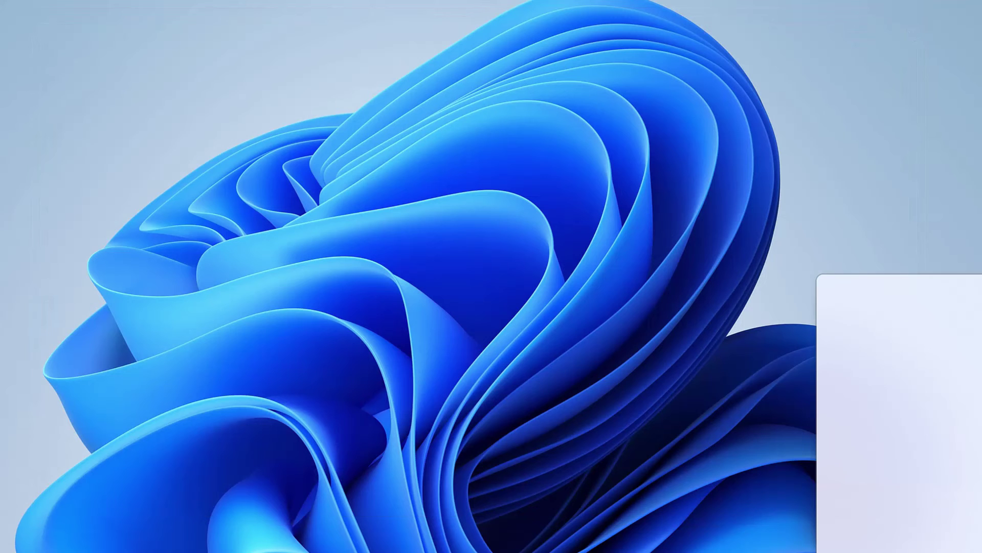
Check the battery's charge level and charging status in Windows quick settings, and dismiss the flyout
{"action": "left_click", "coordinate": [670, 436]}
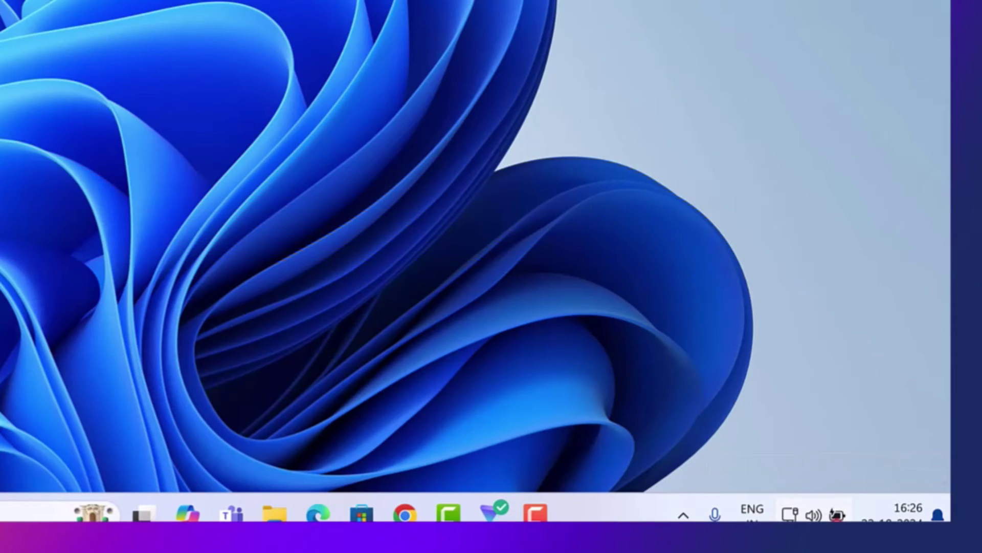
{"action": "key", "text": "super+a"}
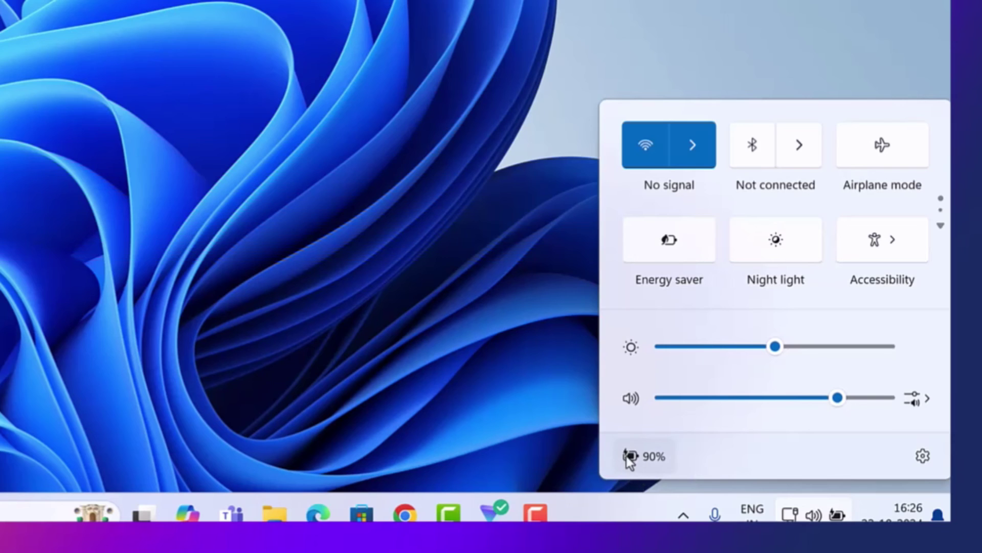
{"action": "left_click", "coordinate": [309, 76]}
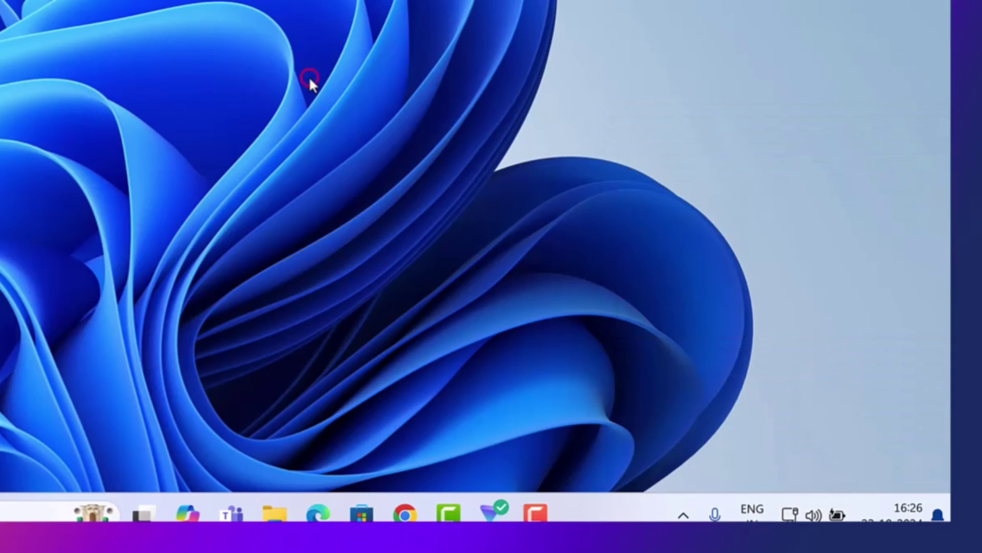